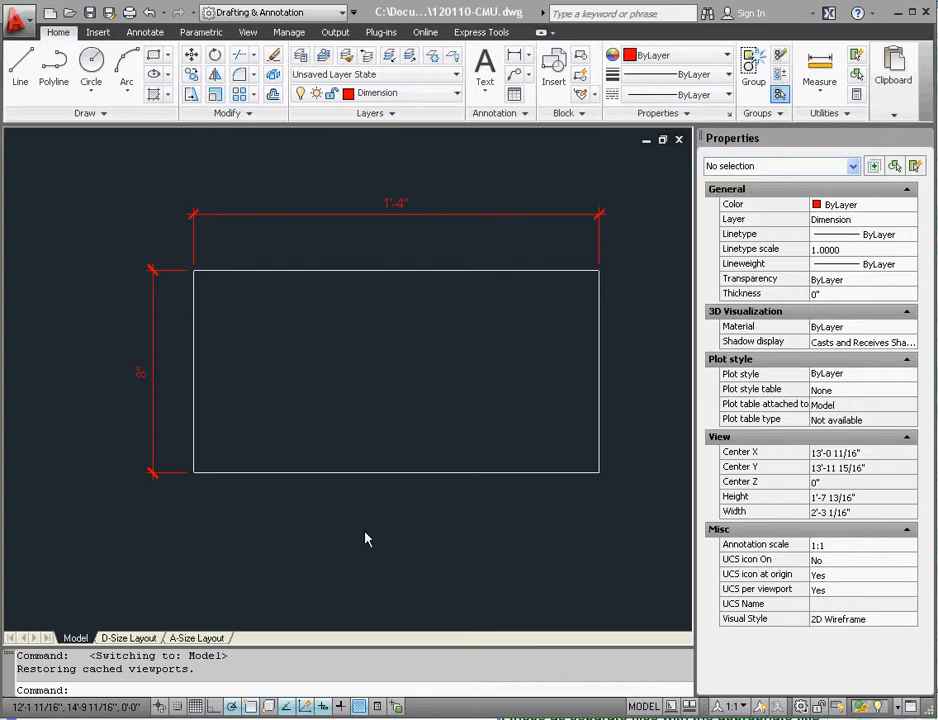
- Open the A-Size Layout and look over how the dimensioned block sits on the sheet
{"action": "left_click", "coordinate": [214, 641]}
{"action": "scroll", "coordinate": [389, 407], "scroll_direction": "down", "scroll_amount": 4}
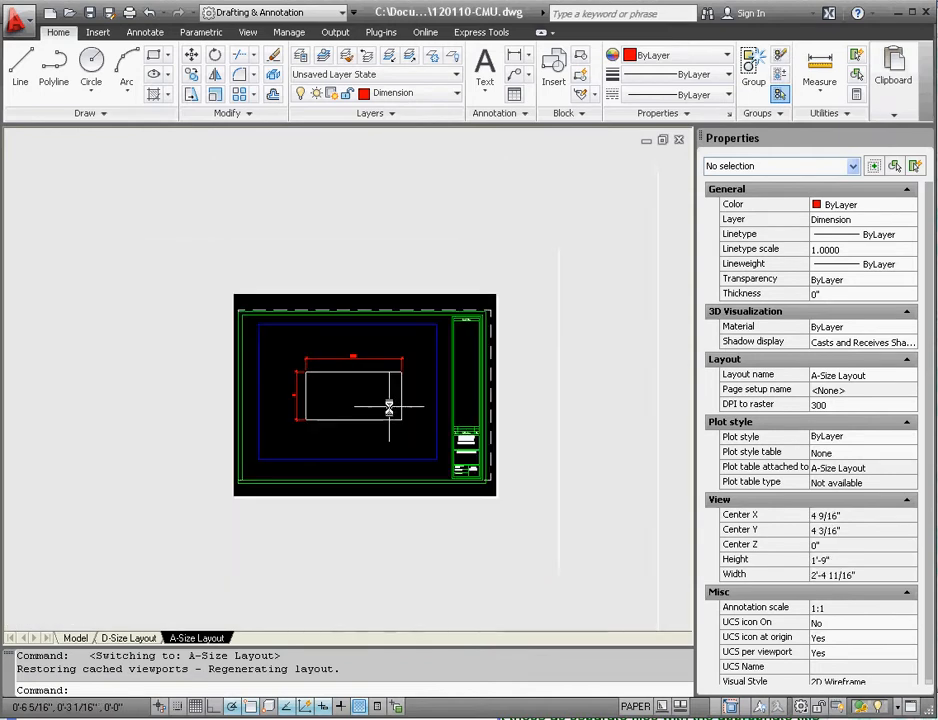
{"action": "scroll", "coordinate": [384, 405], "scroll_direction": "up", "scroll_amount": 4}
{"action": "scroll", "coordinate": [304, 325], "scroll_direction": "up", "scroll_amount": 1}
{"action": "scroll", "coordinate": [300, 328], "scroll_direction": "down", "scroll_amount": 1}
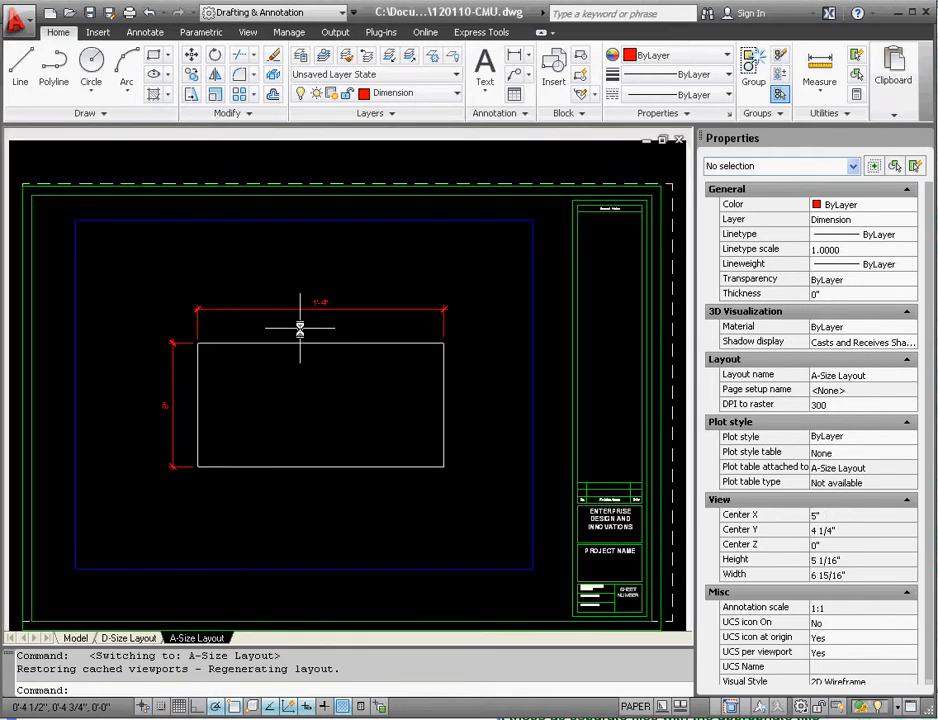
{"action": "scroll", "coordinate": [310, 324], "scroll_direction": "up", "scroll_amount": 1}
{"action": "scroll", "coordinate": [314, 321], "scroll_direction": "down", "scroll_amount": 1}
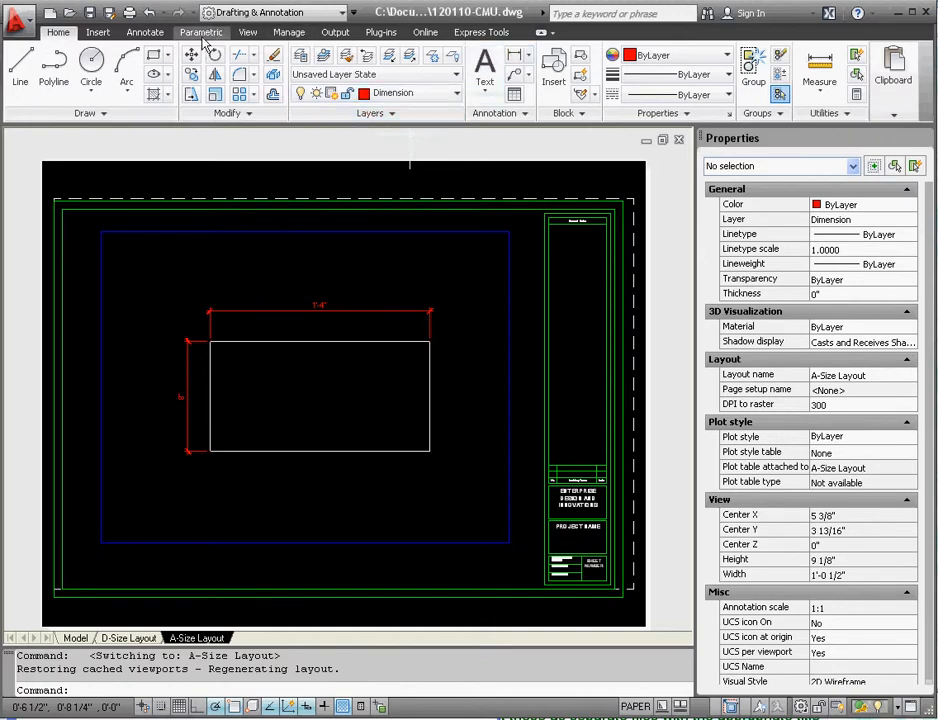
- Review the text height and overall scale settings of the Standard dimension style
{"action": "left_click", "coordinate": [145, 32]}
{"action": "left_click", "coordinate": [476, 114]}
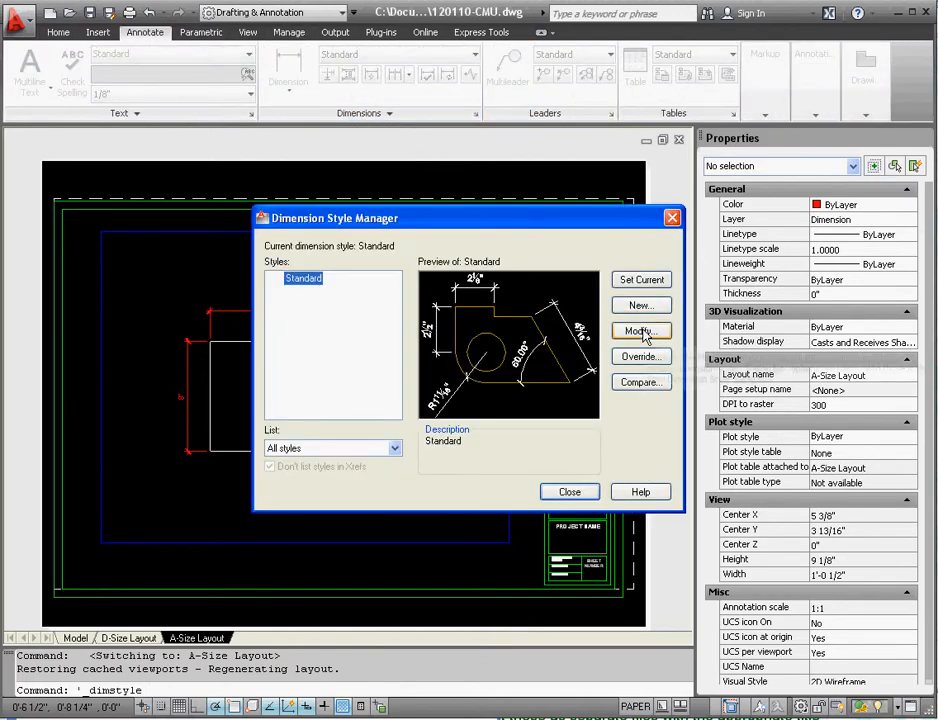
{"action": "left_click", "coordinate": [640, 331]}
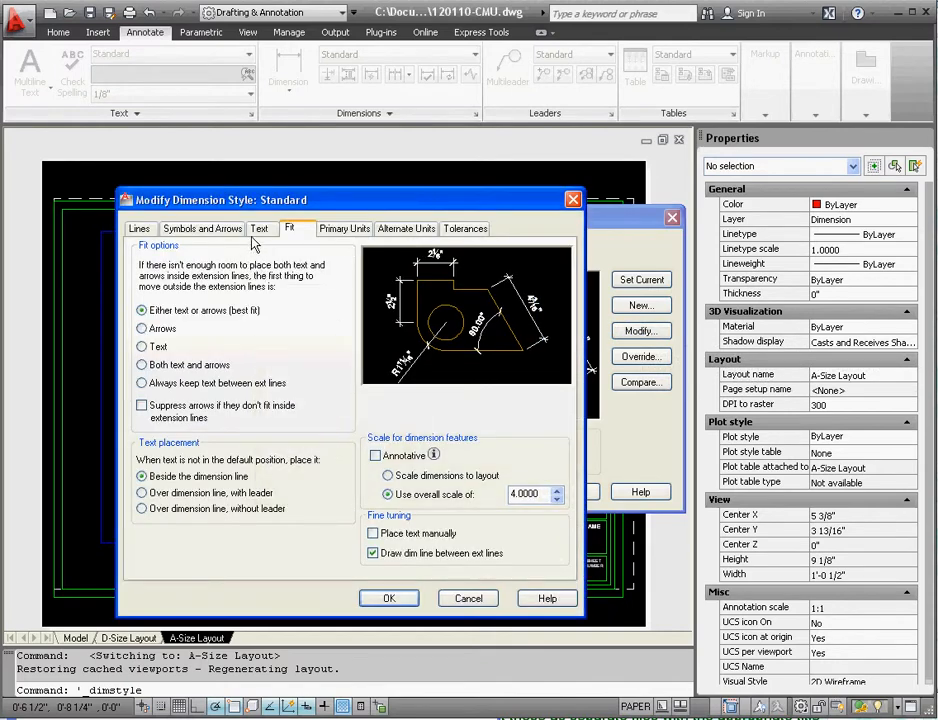
{"action": "left_click", "coordinate": [257, 229]}
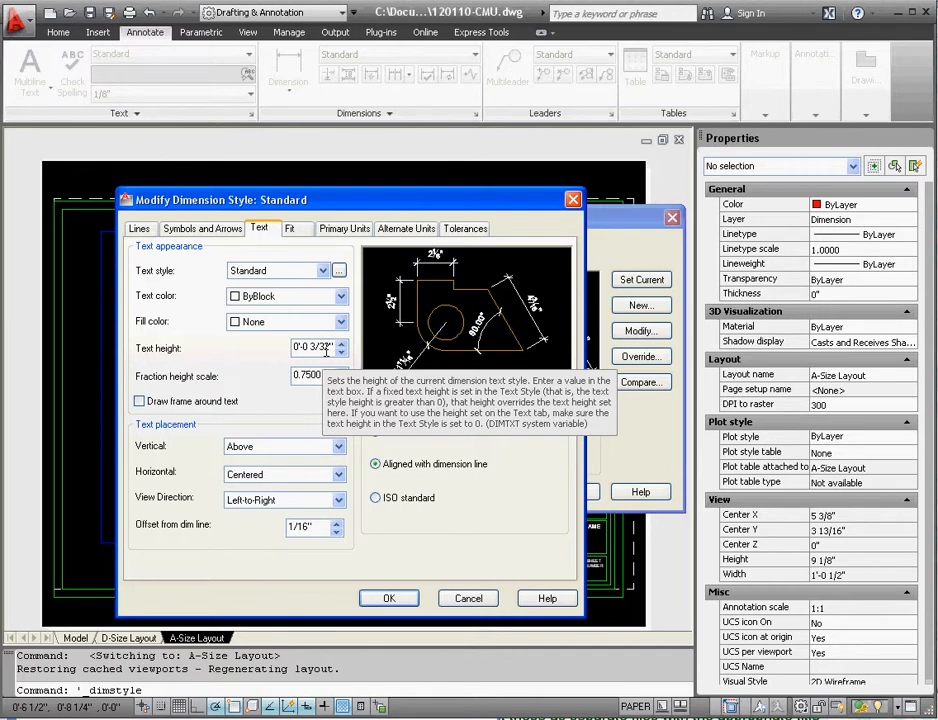
{"action": "left_click", "coordinate": [295, 232]}
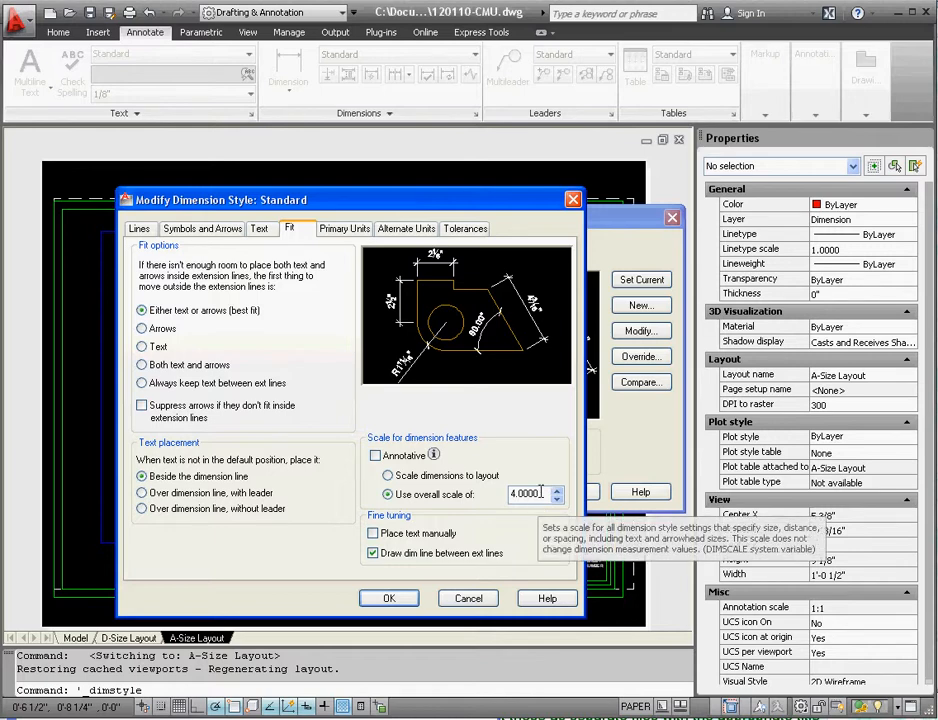
{"action": "left_click", "coordinate": [390, 597]}
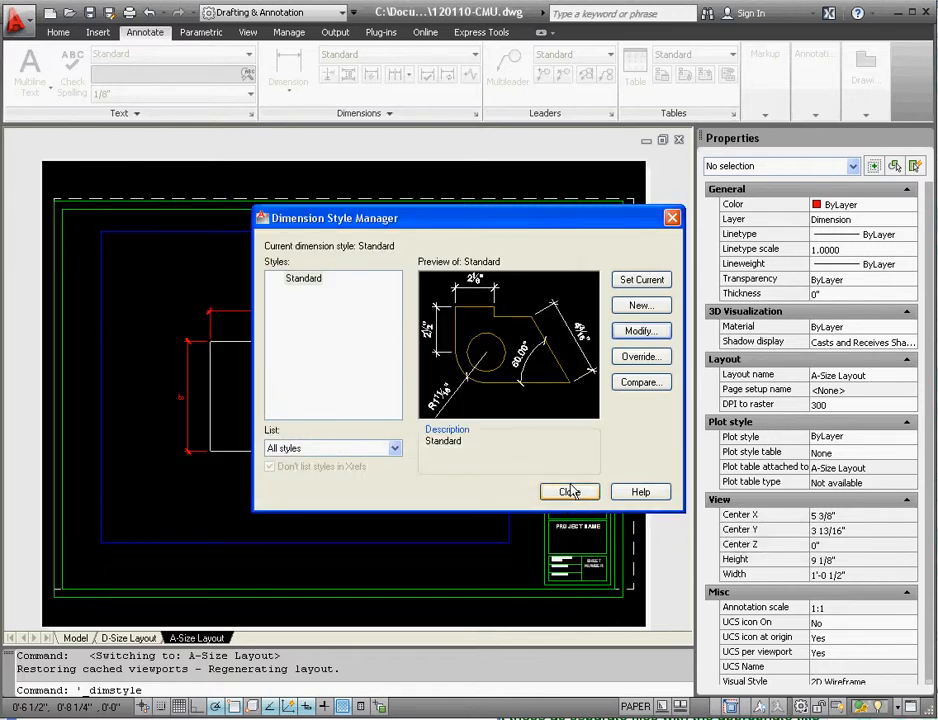
{"action": "left_click", "coordinate": [570, 493]}
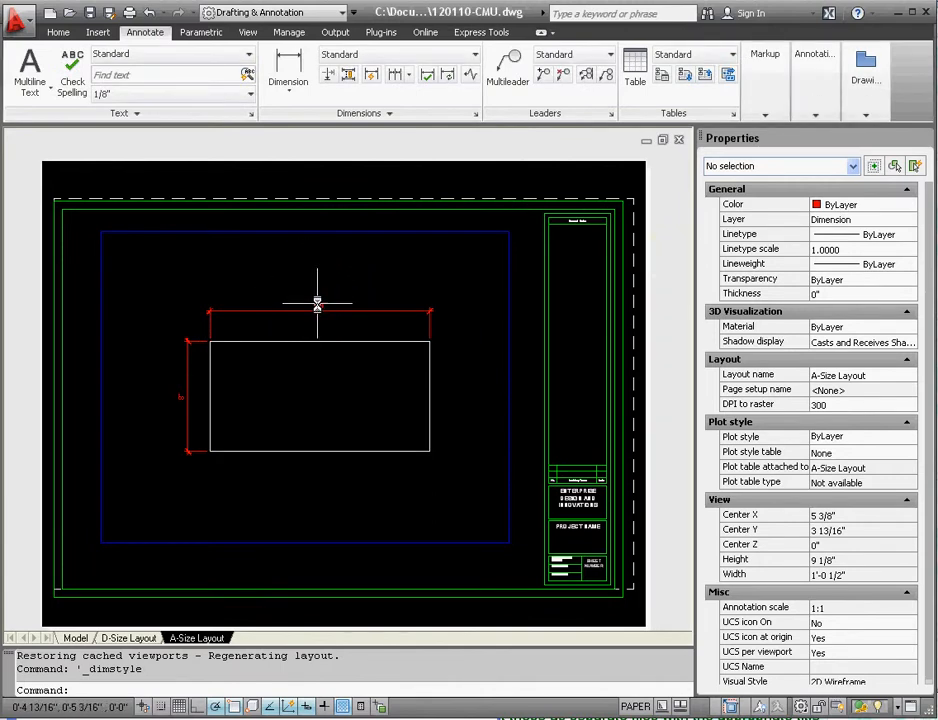
- Examine the project number, date and scale entries in the A-size sheet's title block
{"action": "scroll", "coordinate": [583, 577], "scroll_direction": "up", "scroll_amount": 4}
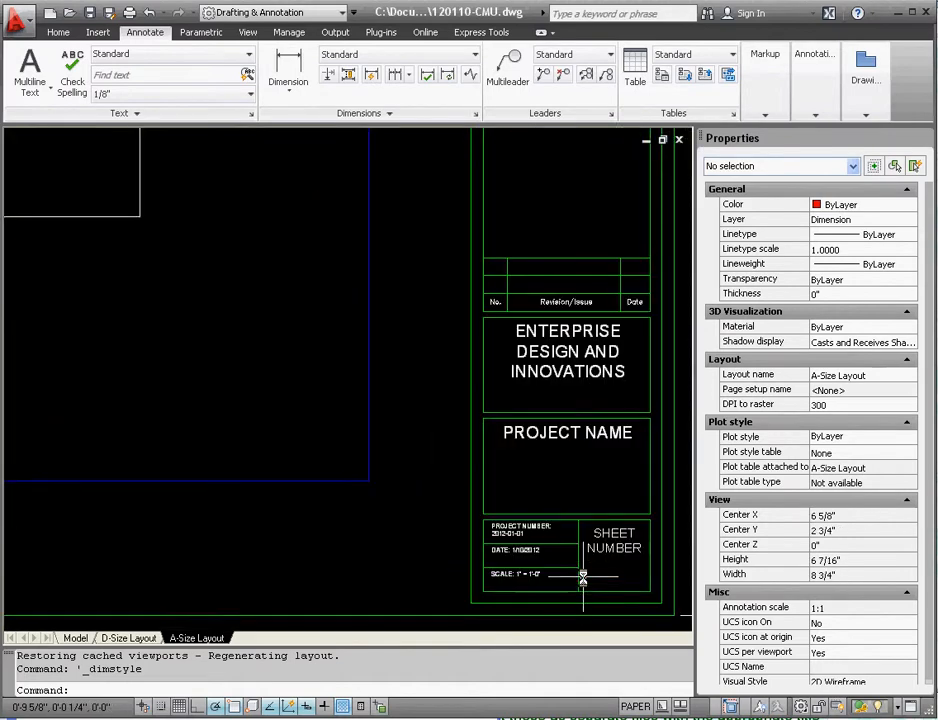
{"action": "scroll", "coordinate": [583, 577], "scroll_direction": "up", "scroll_amount": 3}
{"action": "scroll", "coordinate": [429, 510], "scroll_direction": "up", "scroll_amount": 1}
{"action": "scroll", "coordinate": [578, 524], "scroll_direction": "up", "scroll_amount": 3}
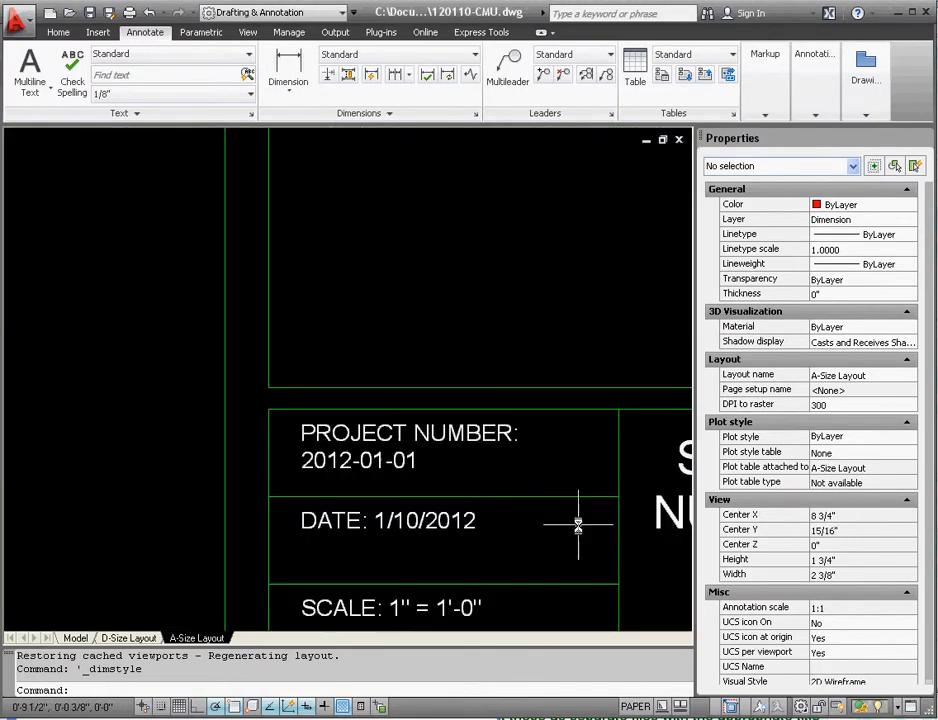
{"action": "scroll", "coordinate": [465, 480], "scroll_direction": "up", "scroll_amount": 3}
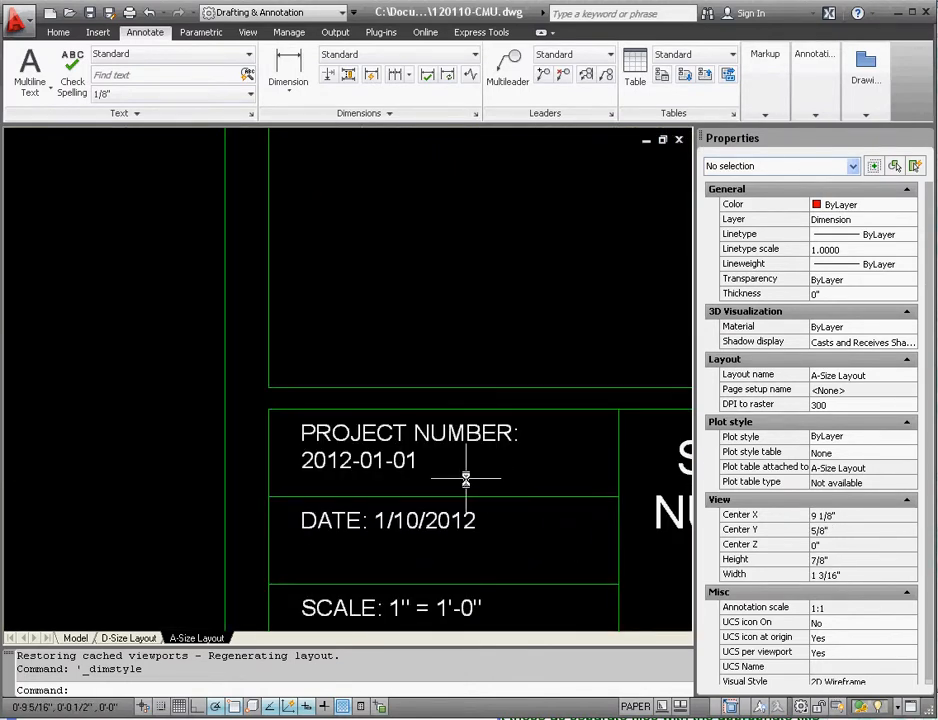
{"action": "scroll", "coordinate": [470, 475], "scroll_direction": "down", "scroll_amount": 6}
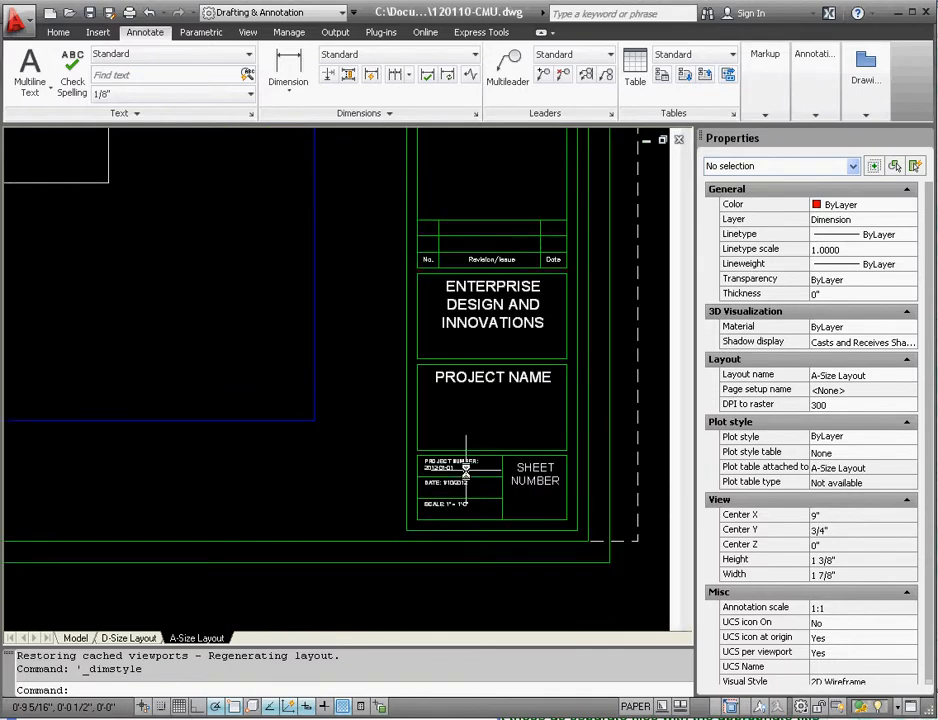
{"action": "scroll", "coordinate": [475, 470], "scroll_direction": "down", "scroll_amount": 4}
{"action": "scroll", "coordinate": [479, 462], "scroll_direction": "up", "scroll_amount": 2}
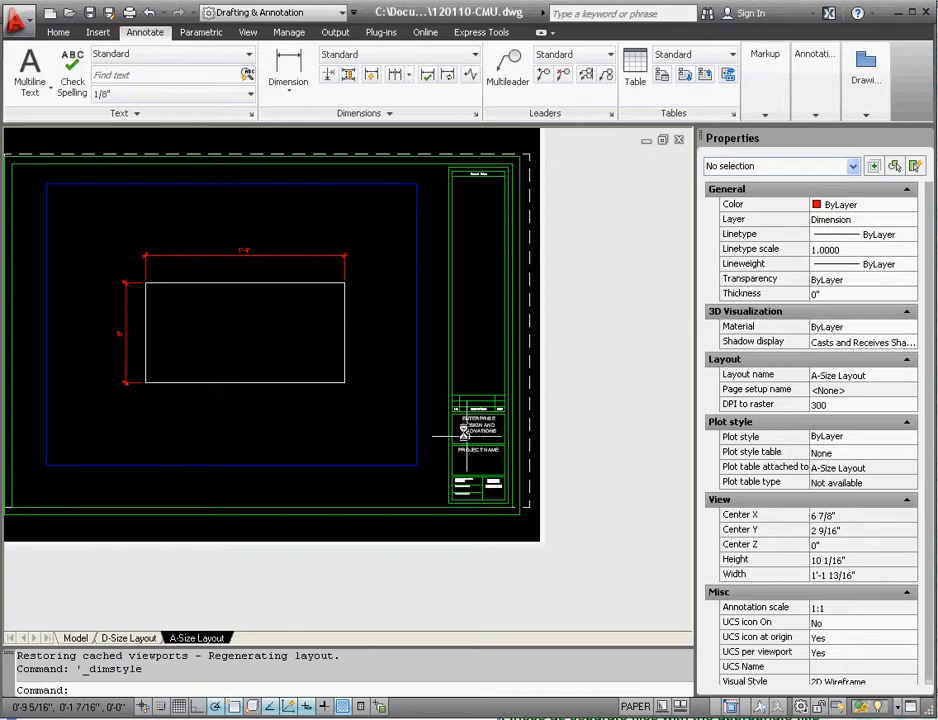
- Return to model space and inspect the properties of the block's rectangle
{"action": "left_click", "coordinate": [77, 639]}
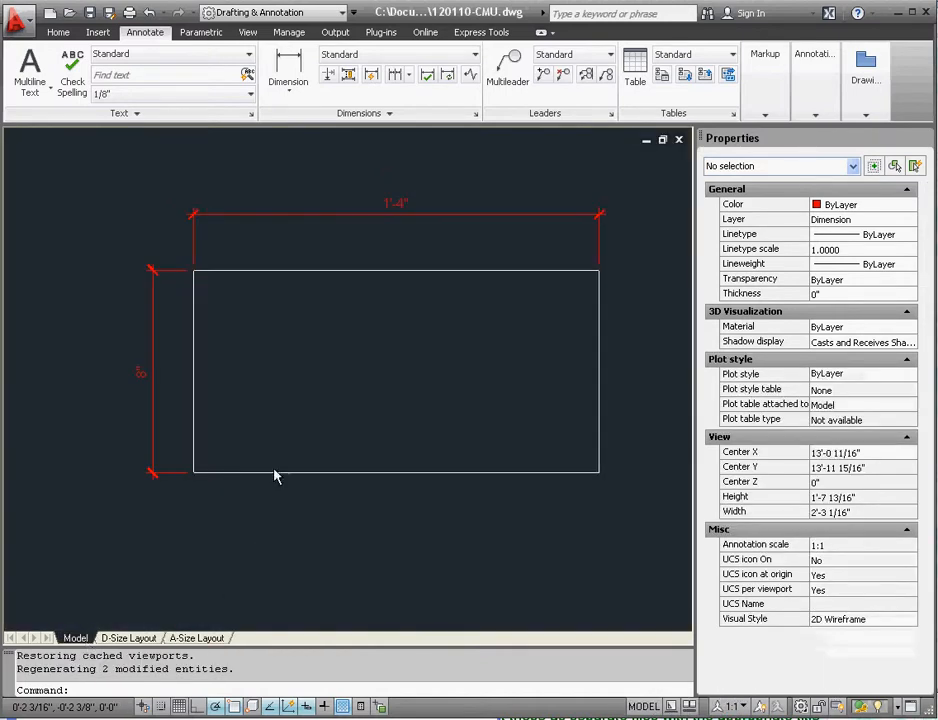
{"action": "scroll", "coordinate": [253, 310], "scroll_direction": "down", "scroll_amount": 6}
{"action": "scroll", "coordinate": [250, 315], "scroll_direction": "up", "scroll_amount": 6}
{"action": "scroll", "coordinate": [340, 320], "scroll_direction": "down", "scroll_amount": 3}
{"action": "scroll", "coordinate": [282, 320], "scroll_direction": "up", "scroll_amount": 2}
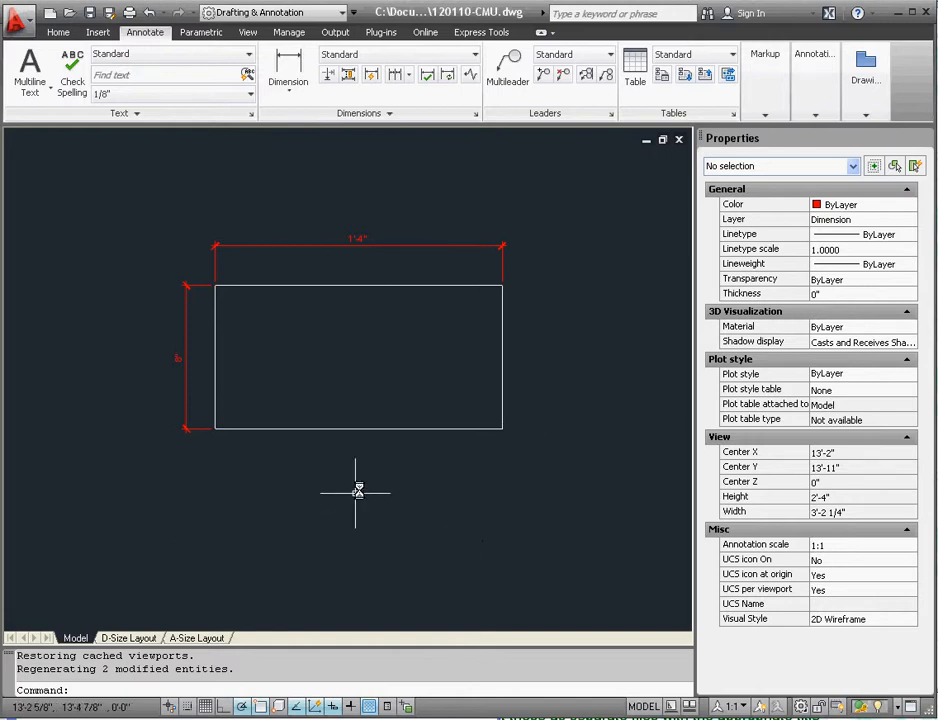
{"action": "left_click", "coordinate": [380, 440]}
{"action": "left_click", "coordinate": [360, 408]}
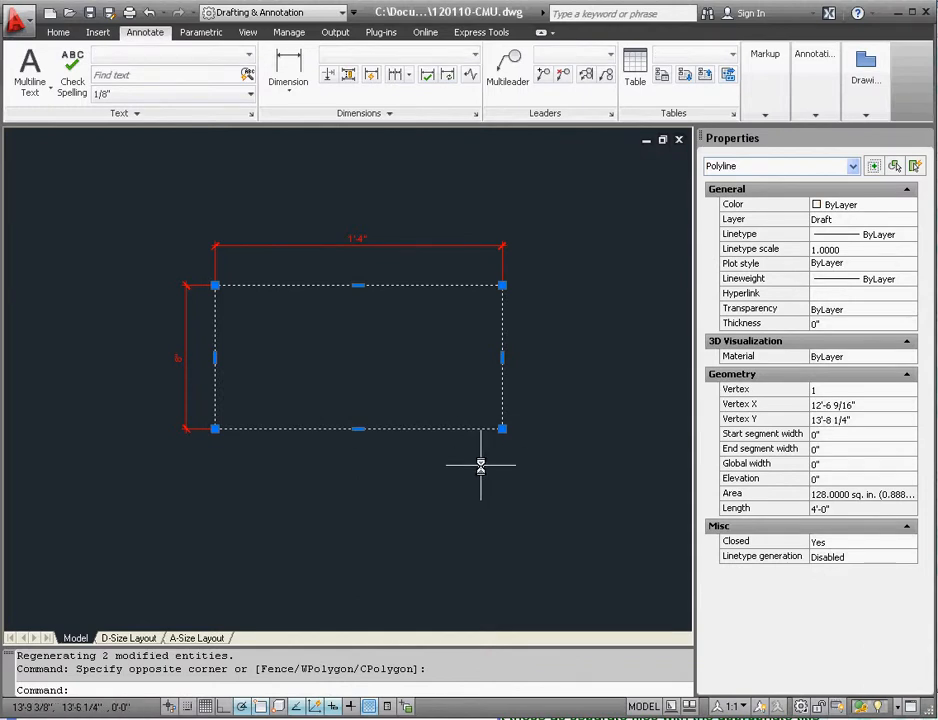
{"action": "key", "text": "Escape"}
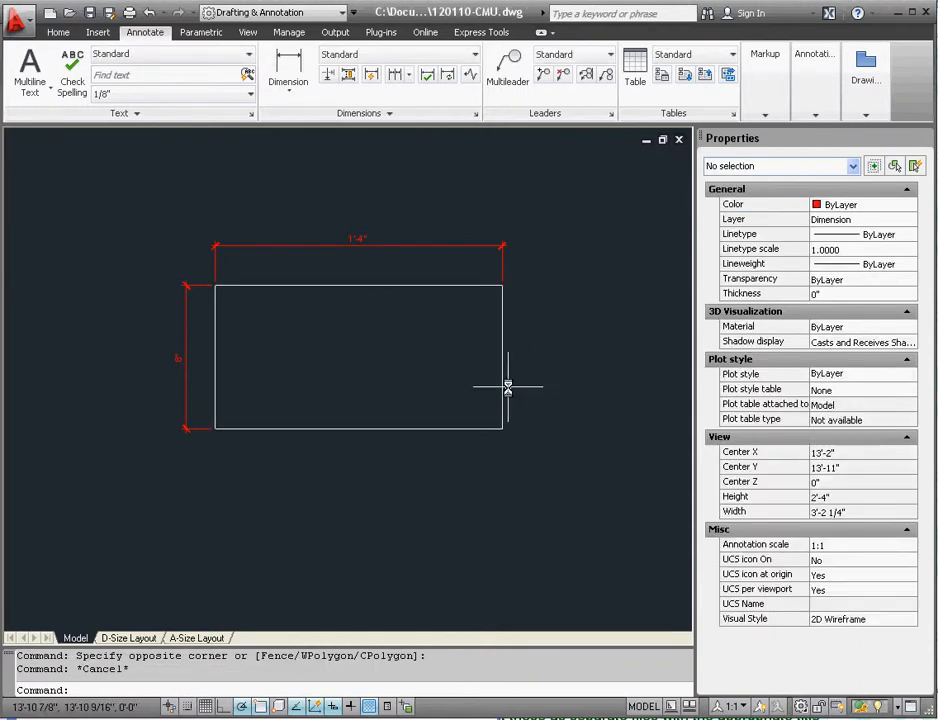
- Erase the rectangle together with its horizontal and vertical dimensions
{"action": "left_click", "coordinate": [501, 394]}
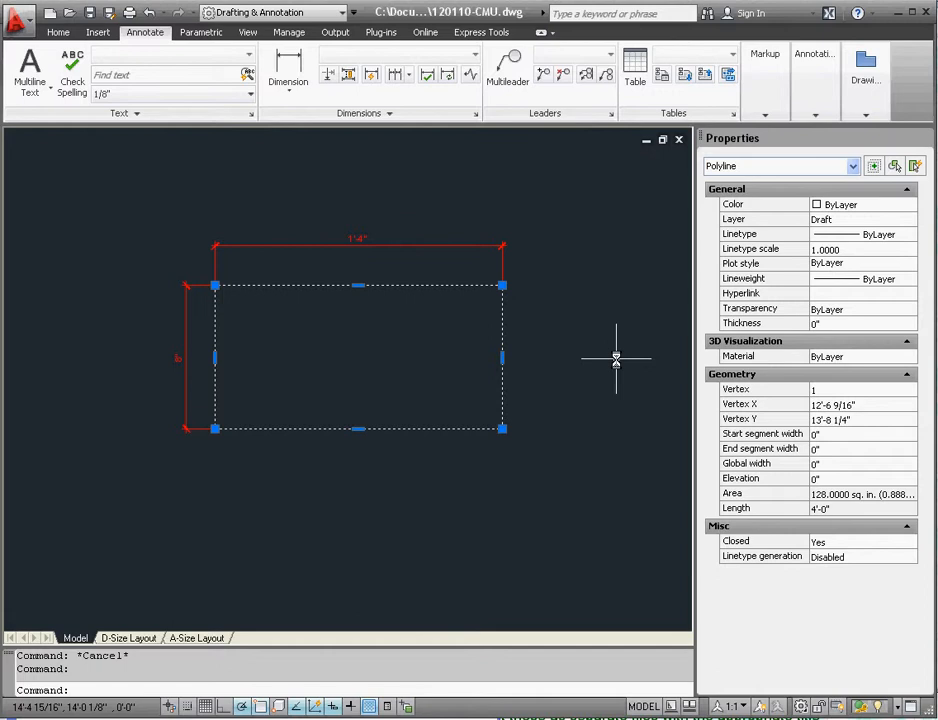
{"action": "left_click", "coordinate": [267, 316]}
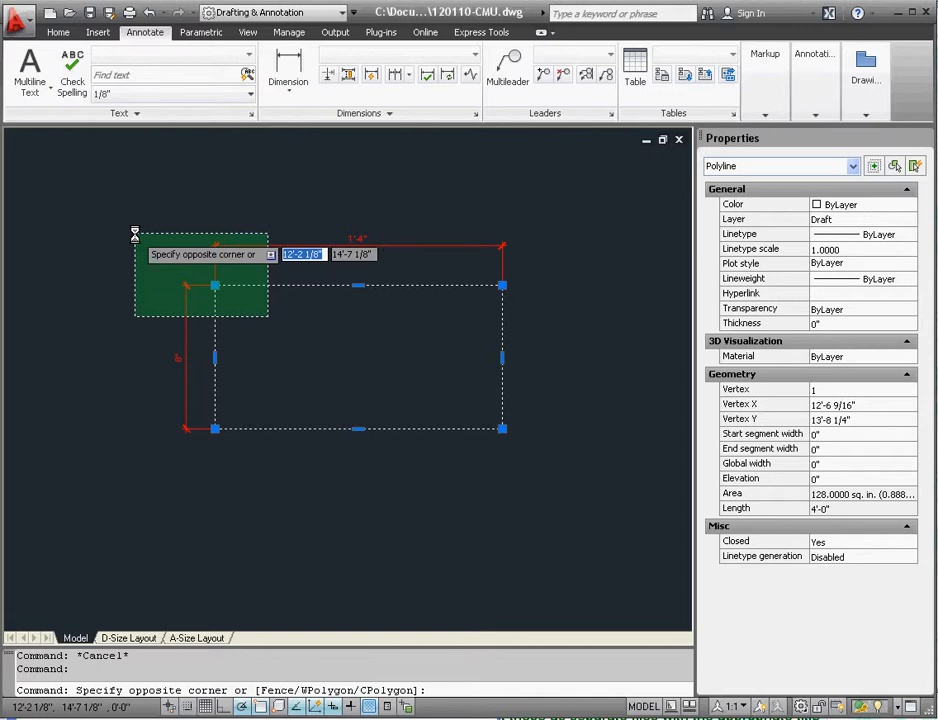
{"action": "left_click", "coordinate": [135, 233]}
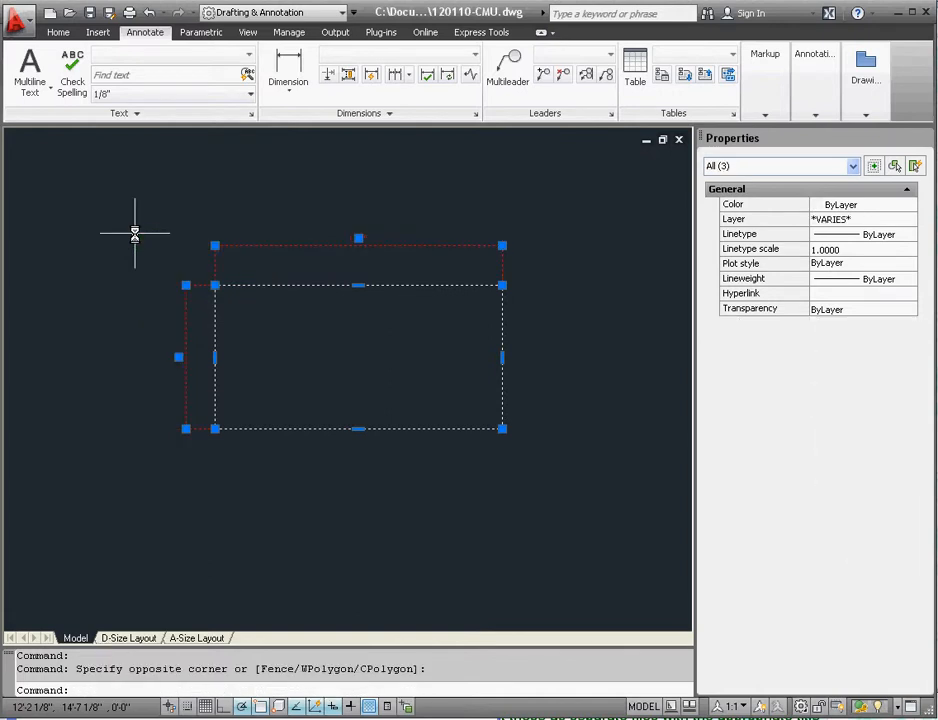
{"action": "key", "text": "Delete"}
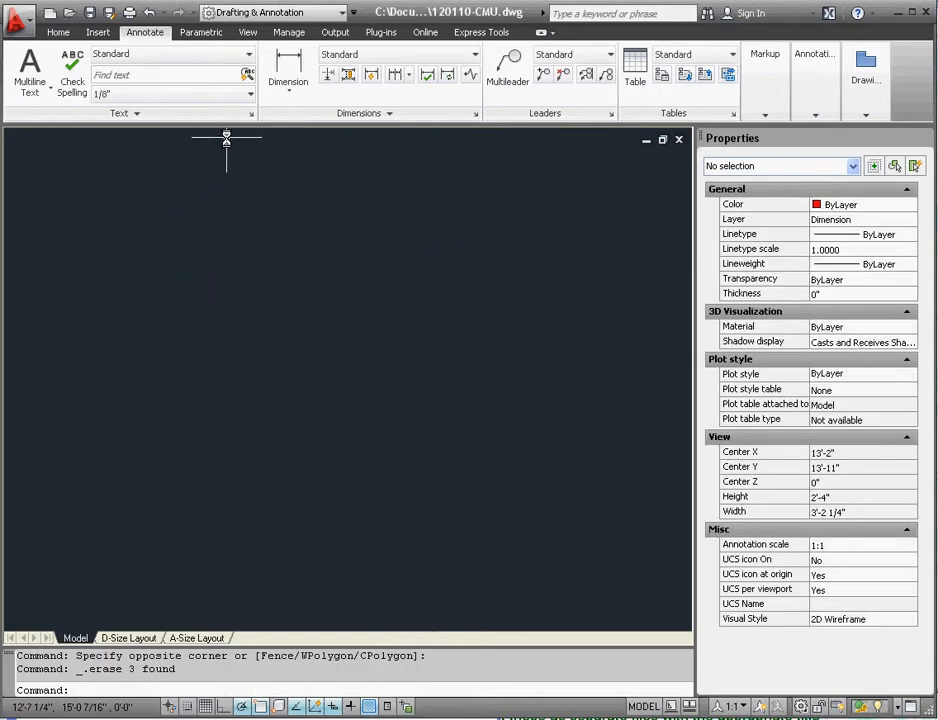
{"action": "left_click", "coordinate": [58, 33]}
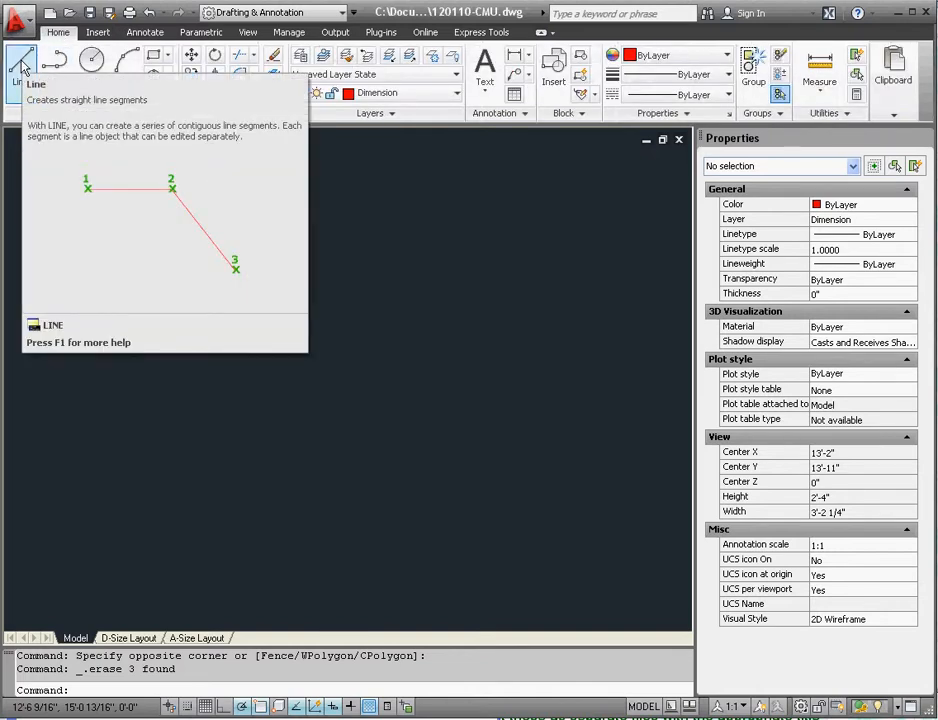
{"action": "left_click", "coordinate": [22, 64]}
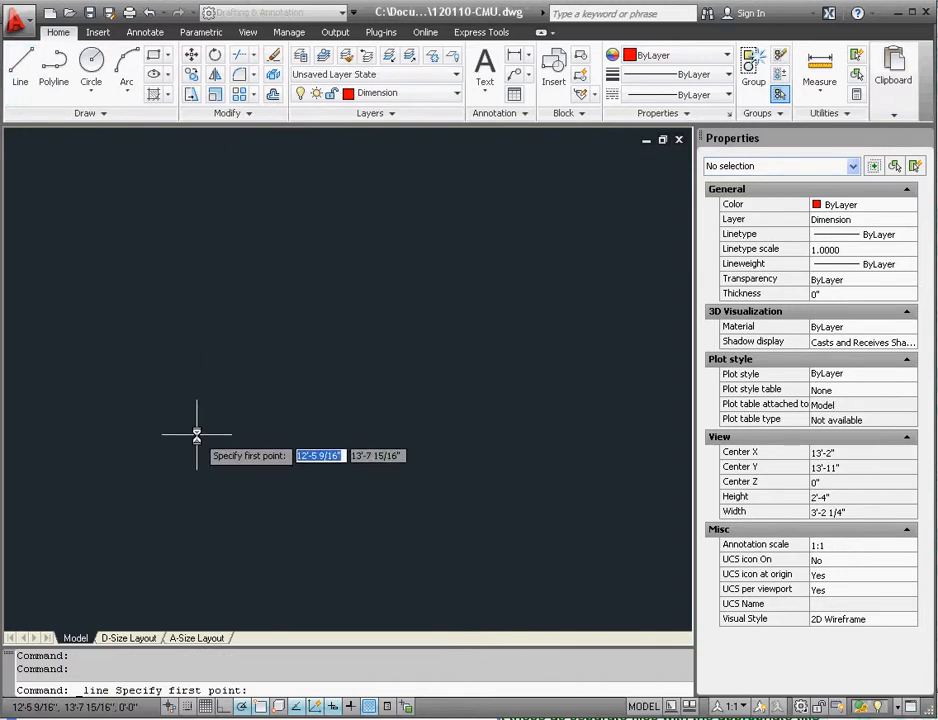
{"action": "left_click", "coordinate": [196, 435]}
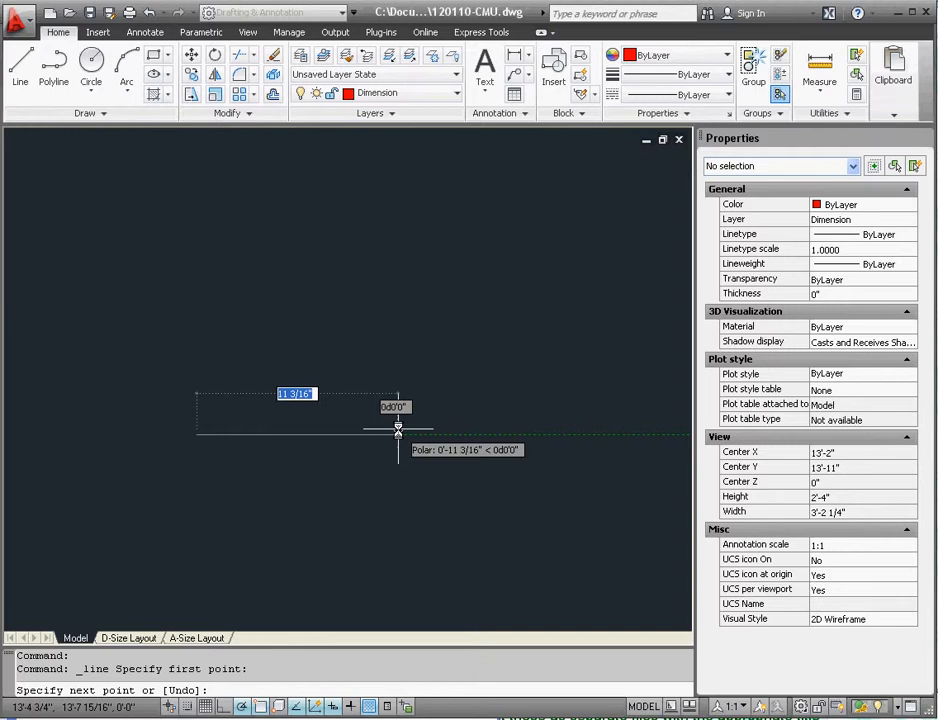
{"action": "type", "text": "8"}
{"action": "key", "text": "Return"}
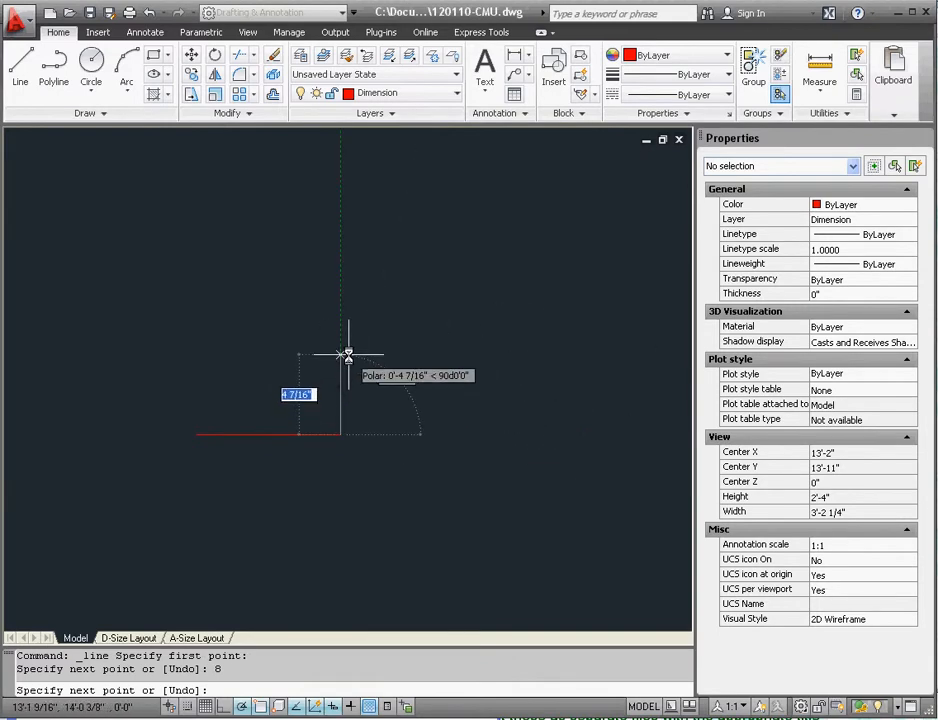
{"action": "key", "text": "Escape"}
{"action": "left_click", "coordinate": [336, 443]}
{"action": "left_click", "coordinate": [306, 410]}
{"action": "key", "text": "Delete"}
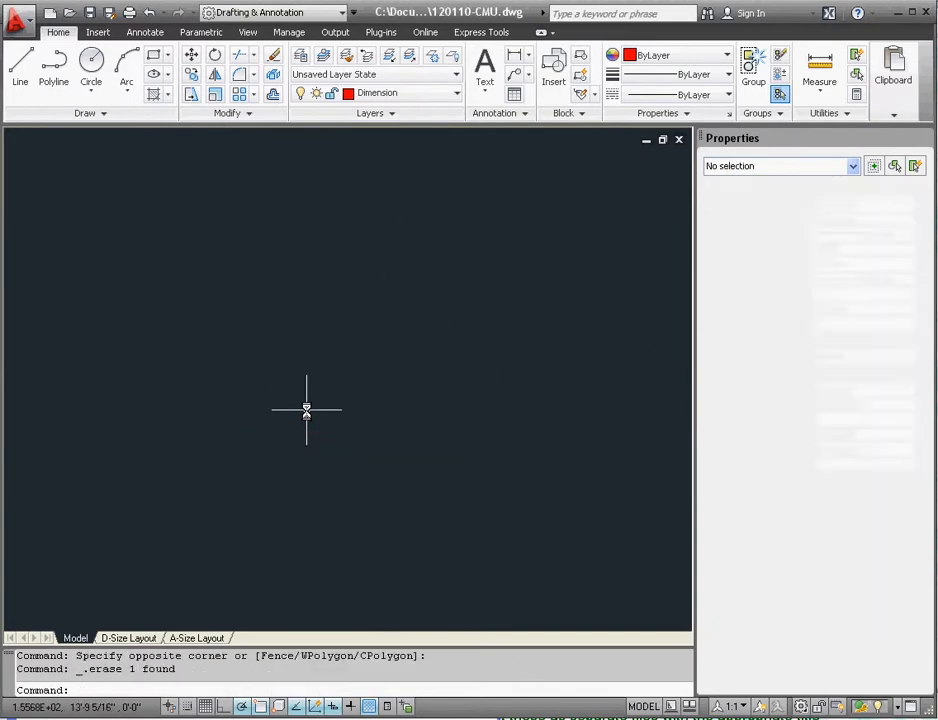
- Draw a closed rectangular block outline 16" wide and 8" high in model space using the Line command
{"action": "type", "text": "l"}
{"action": "key", "text": "Return"}
{"action": "left_click", "coordinate": [145, 471]}
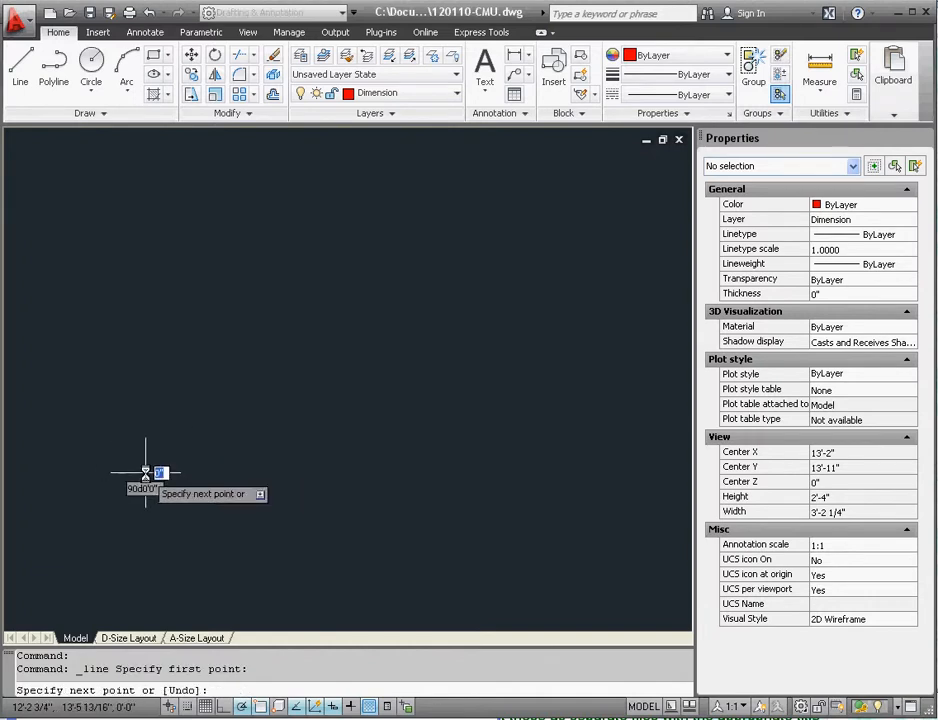
{"action": "type", "text": "16"}
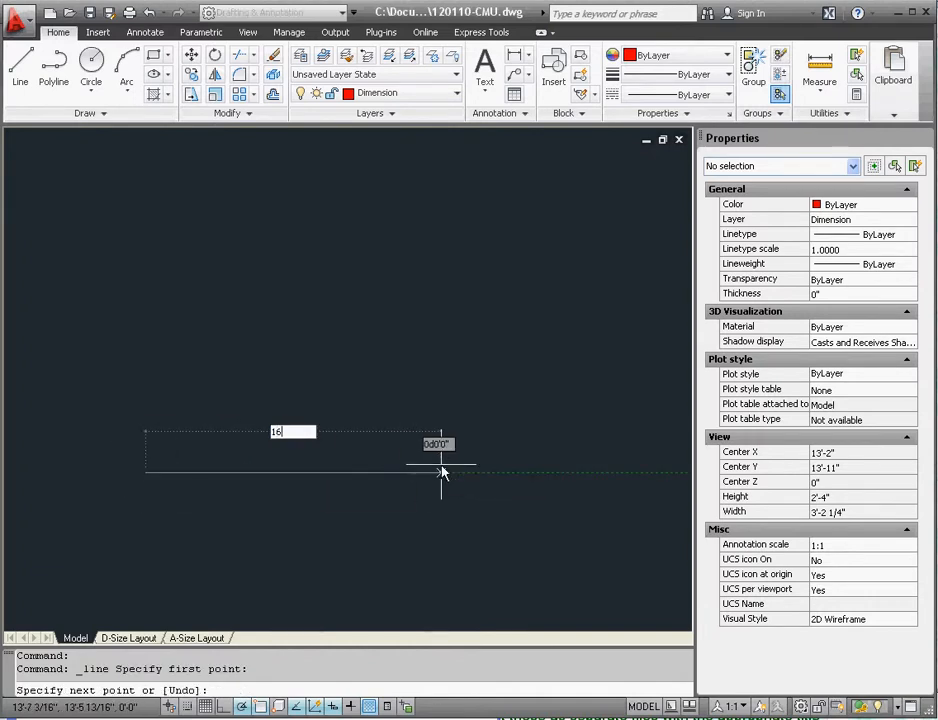
{"action": "key", "text": "Return"}
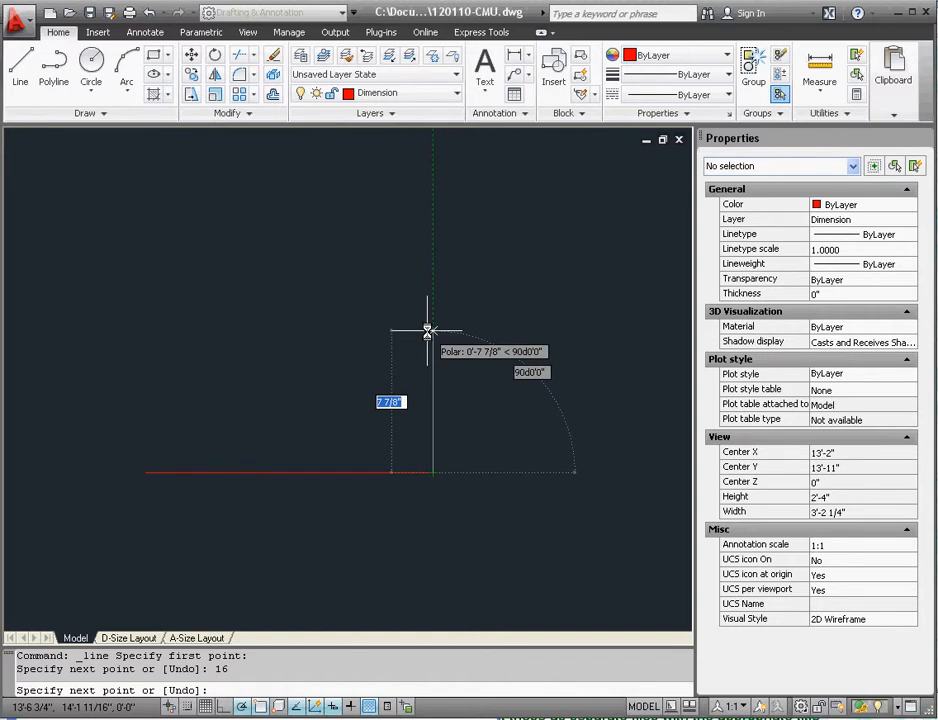
{"action": "type", "text": "8"}
{"action": "key", "text": "Return"}
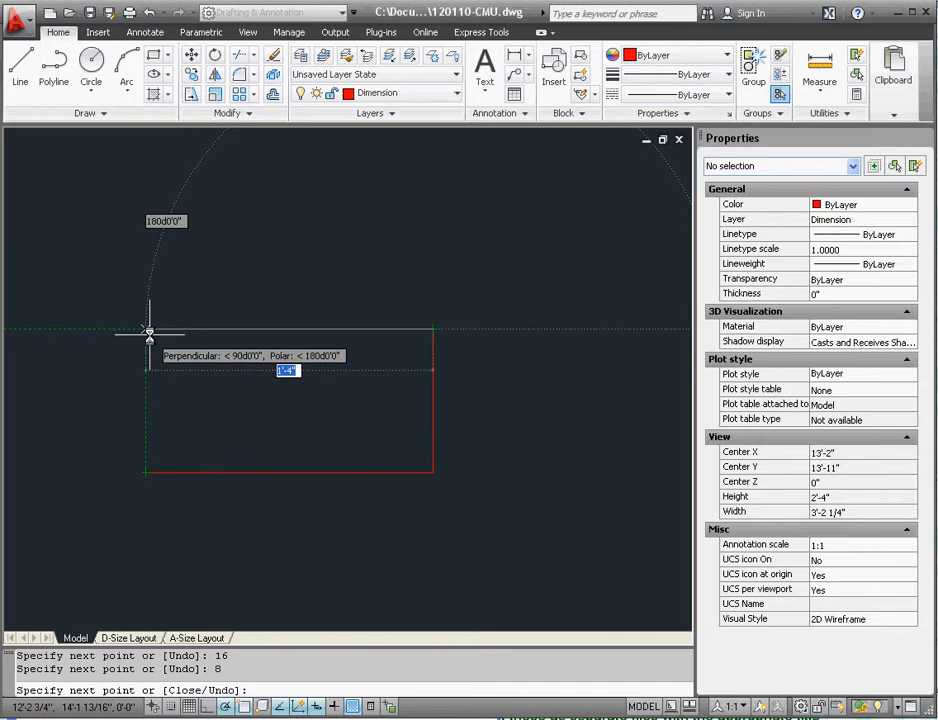
{"action": "left_click", "coordinate": [147, 330]}
{"action": "left_click", "coordinate": [145, 471]}
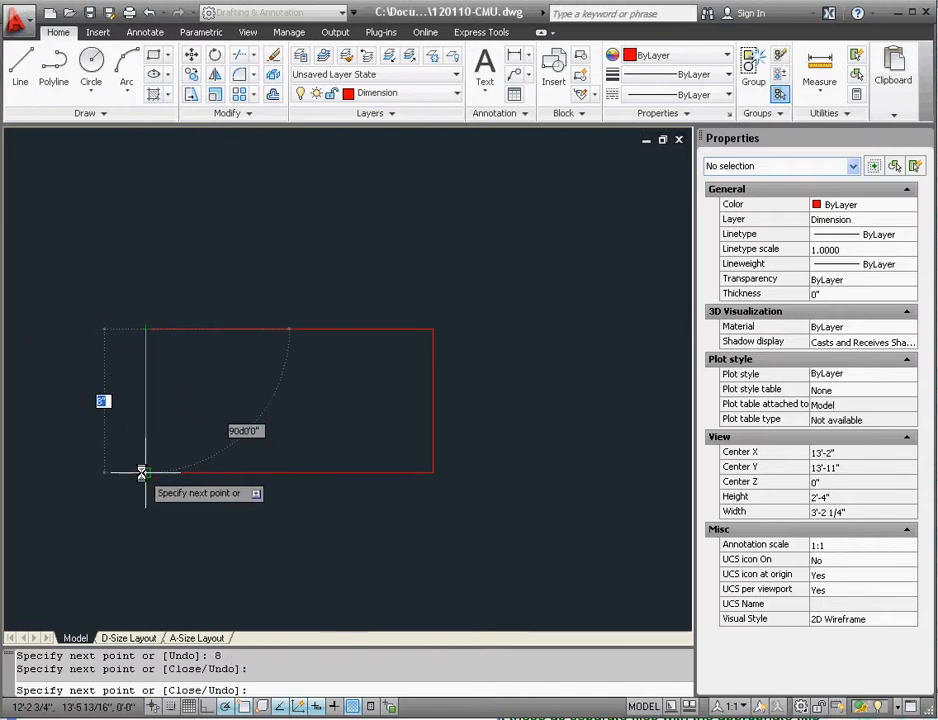
{"action": "key", "text": "Escape"}
{"action": "key", "text": "Escape"}
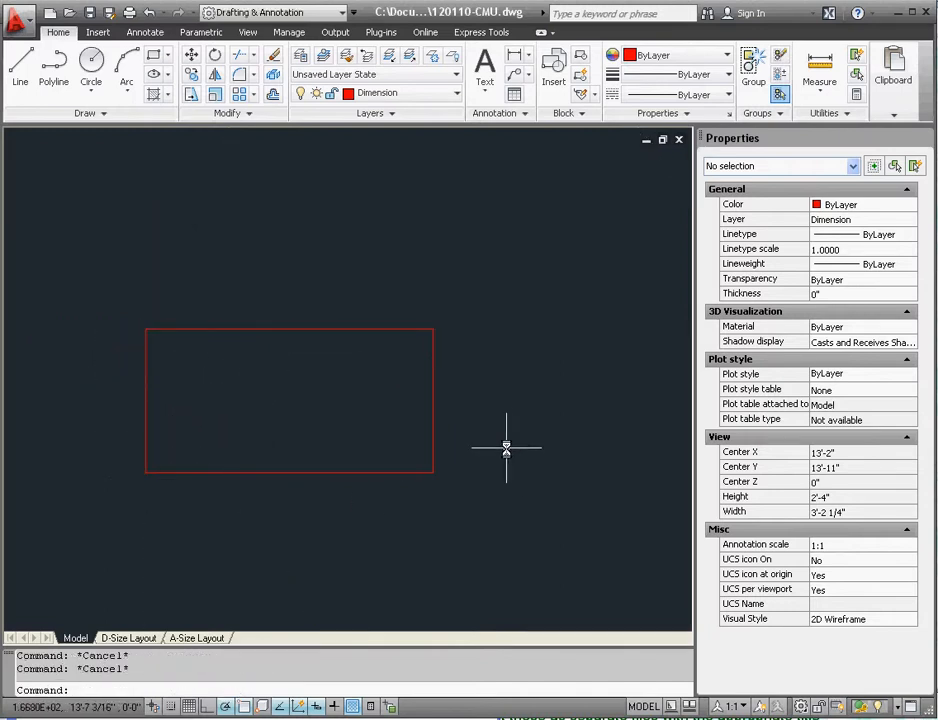
{"action": "scroll", "coordinate": [300, 410], "scroll_direction": "down", "scroll_amount": 4}
{"action": "scroll", "coordinate": [297, 396], "scroll_direction": "up", "scroll_amount": 2}
{"action": "scroll", "coordinate": [230, 393], "scroll_direction": "down", "scroll_amount": 1}
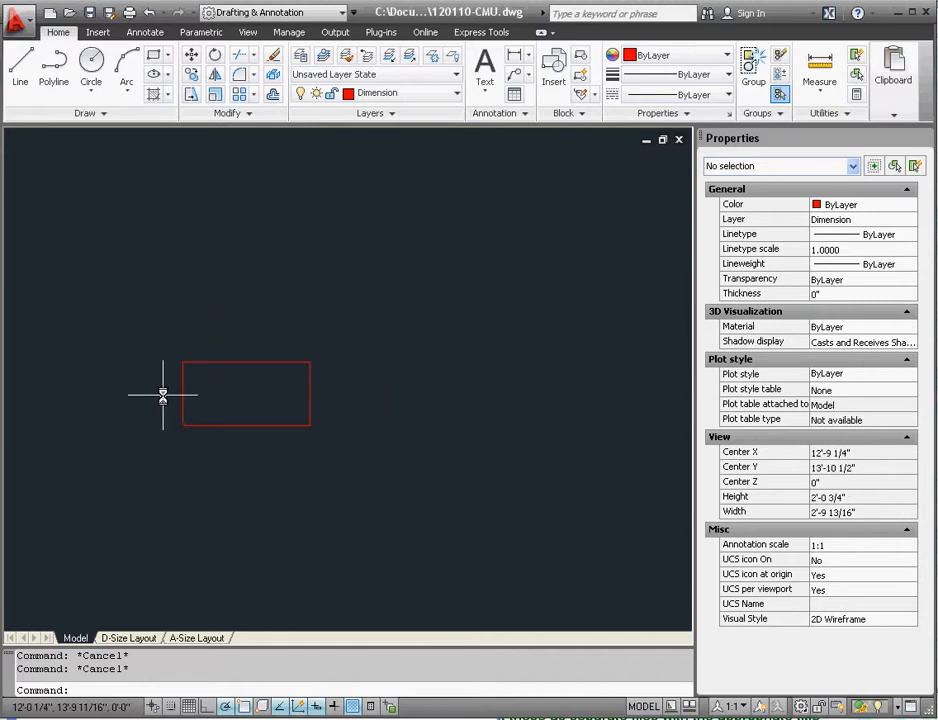
{"action": "scroll", "coordinate": [250, 386], "scroll_direction": "up", "scroll_amount": 3}
{"action": "scroll", "coordinate": [339, 331], "scroll_direction": "down", "scroll_amount": 1}
{"action": "scroll", "coordinate": [289, 371], "scroll_direction": "up", "scroll_amount": 2}
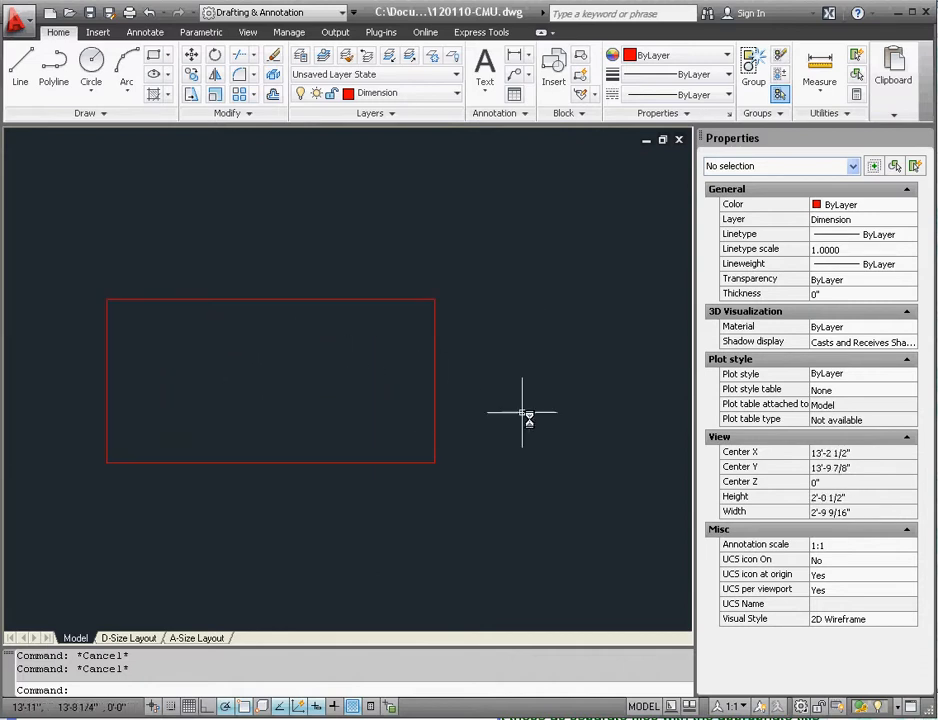
- Move the four lines of the block outline to the Draft layer and clear the selection
{"action": "left_click", "coordinate": [493, 508]}
{"action": "left_click", "coordinate": [57, 250]}
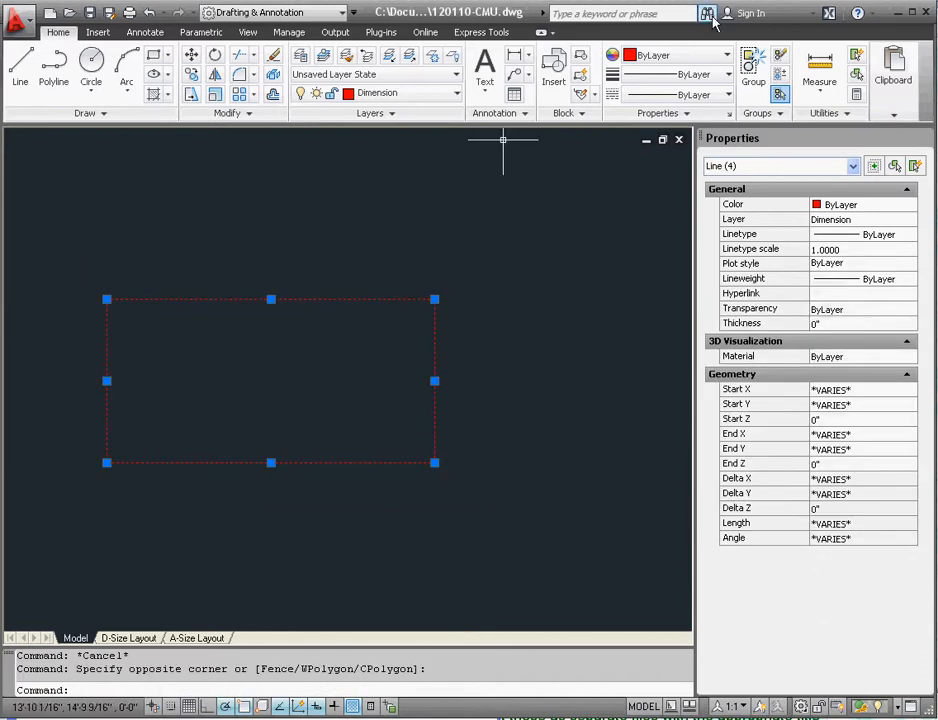
{"action": "left_click", "coordinate": [424, 93]}
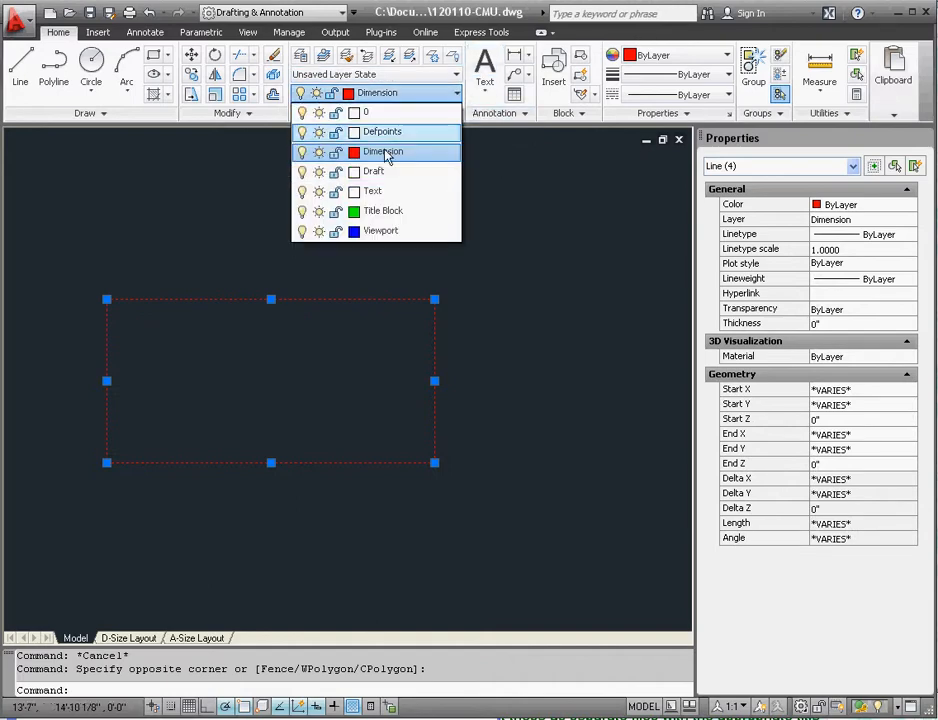
{"action": "left_click", "coordinate": [388, 179]}
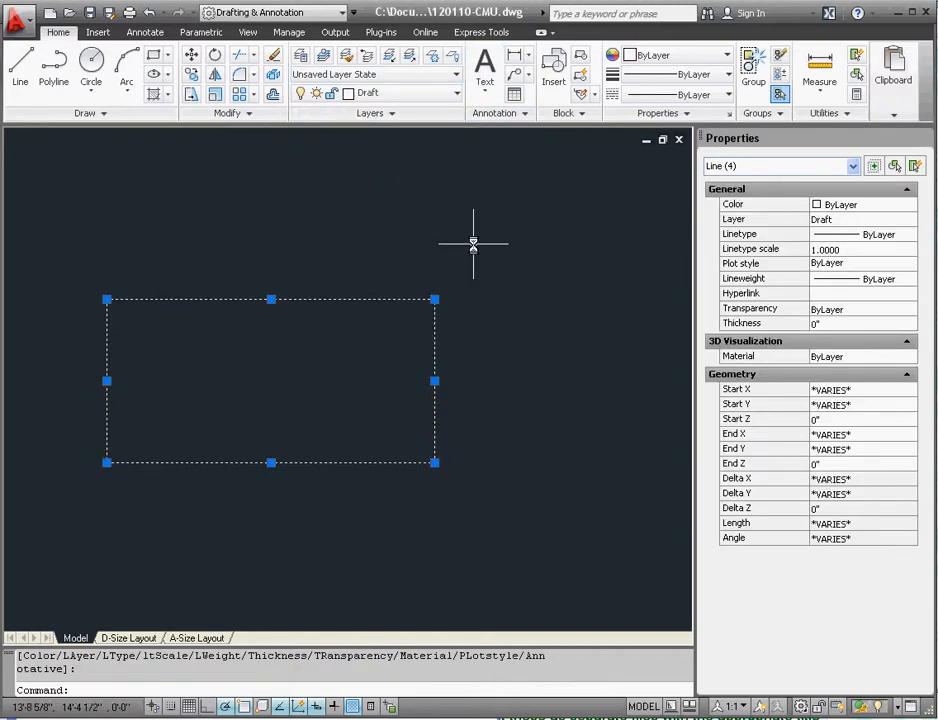
{"action": "key", "text": "Escape"}
{"action": "key", "text": "Escape"}
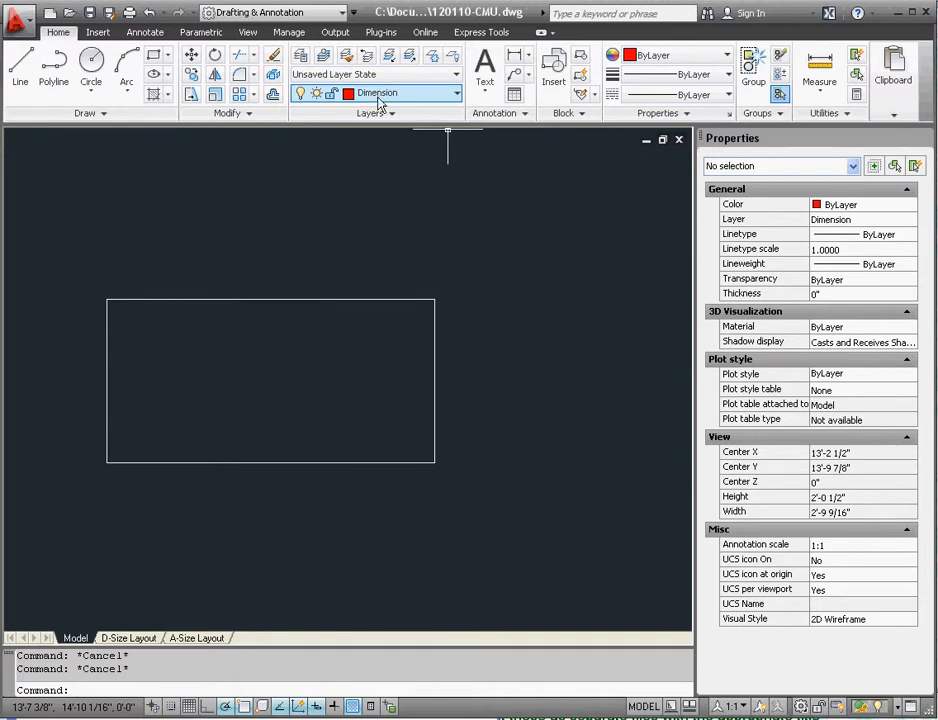
- Add a horizontal linear dimension for the block's width above its upper edge
{"action": "left_click", "coordinate": [514, 55]}
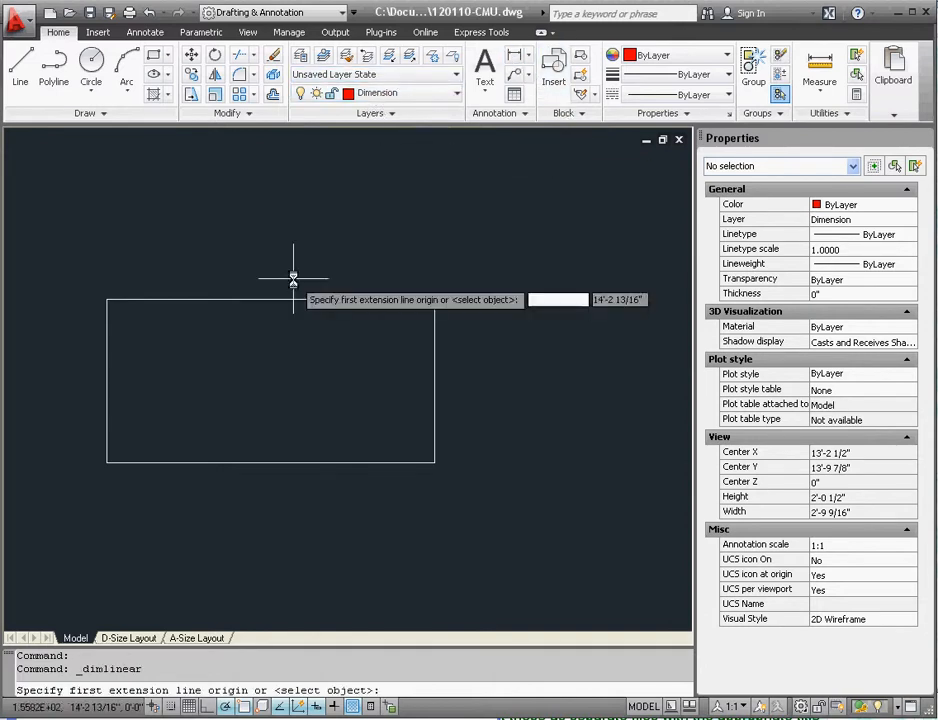
{"action": "left_click", "coordinate": [107, 299]}
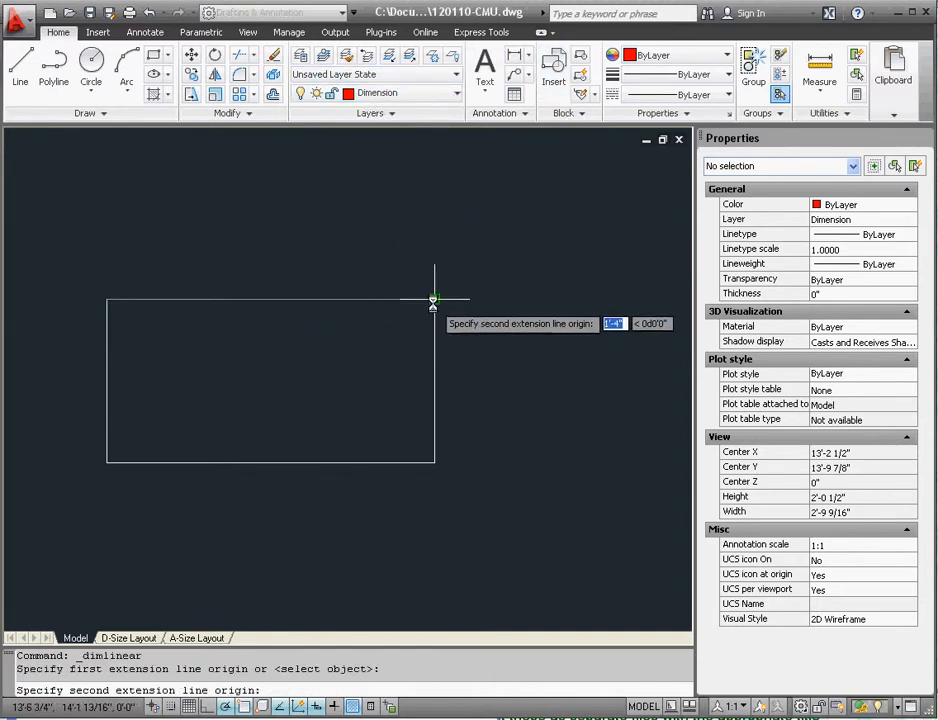
{"action": "left_click", "coordinate": [435, 299]}
{"action": "left_click", "coordinate": [380, 250]}
{"action": "scroll", "coordinate": [310, 278], "scroll_direction": "down", "scroll_amount": 3}
{"action": "scroll", "coordinate": [325, 314], "scroll_direction": "up", "scroll_amount": 2}
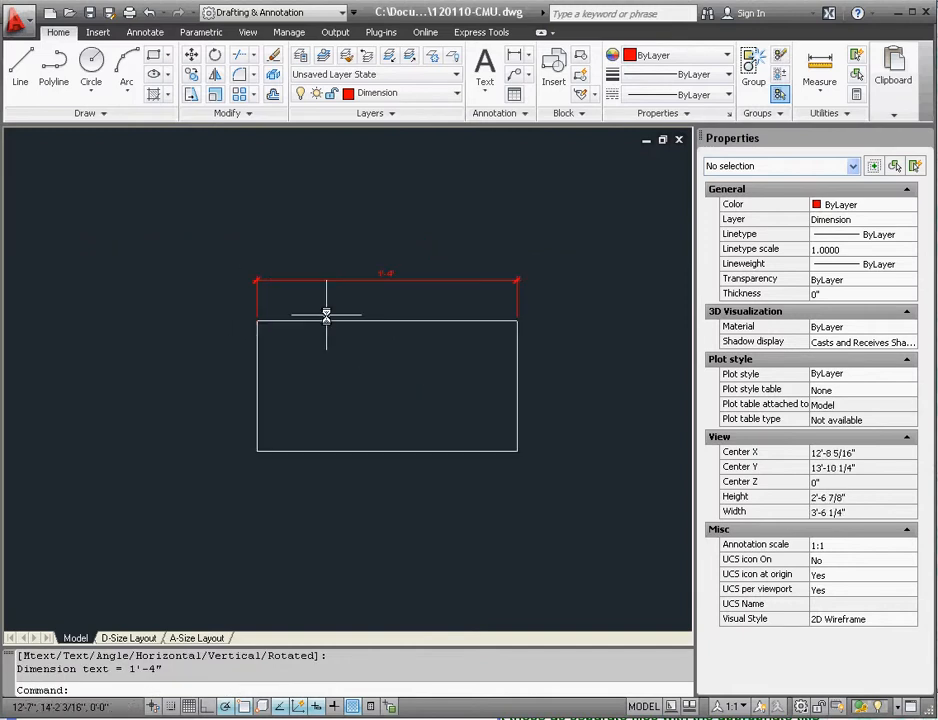
- Add a vertical linear dimension for the block's height beside its left edge
{"action": "key", "text": "Return"}
{"action": "left_click", "coordinate": [256, 321]}
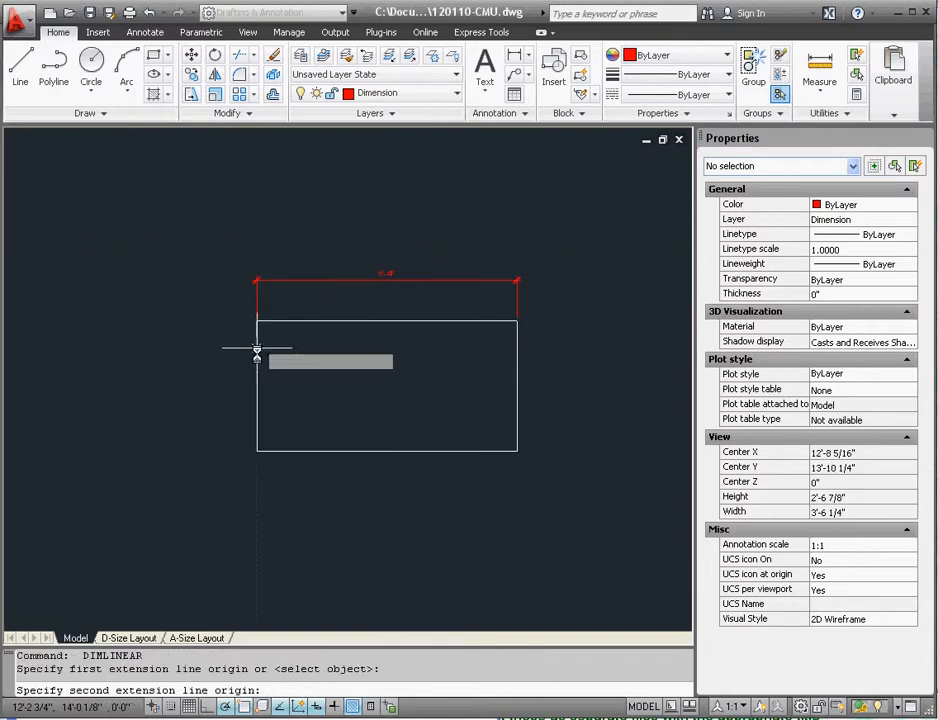
{"action": "left_click", "coordinate": [255, 449]}
{"action": "left_click", "coordinate": [232, 402]}
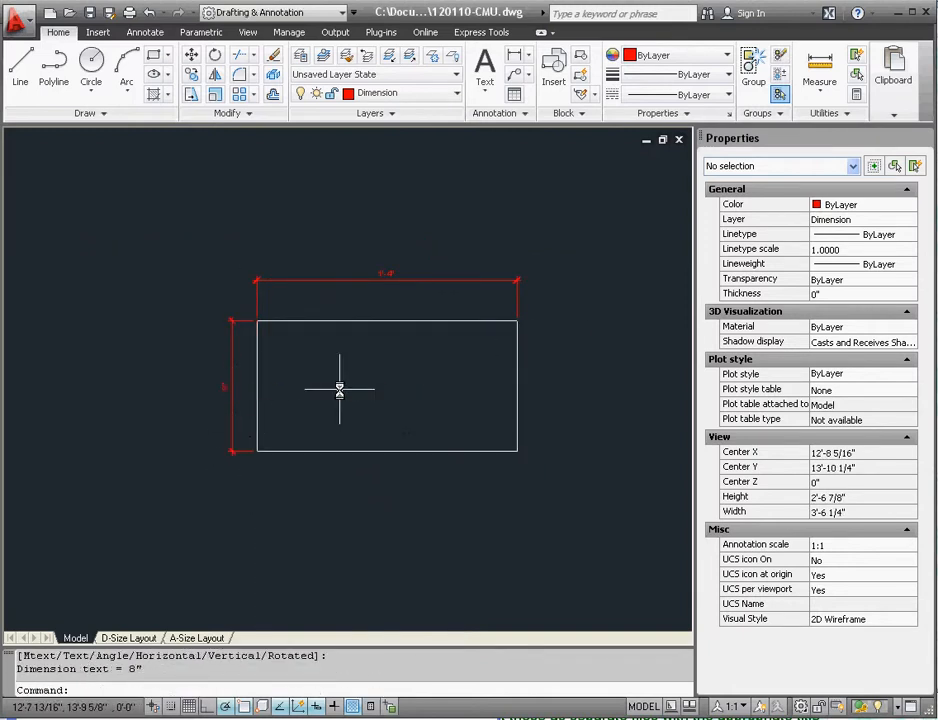
{"action": "scroll", "coordinate": [336, 379], "scroll_direction": "up", "scroll_amount": 3}
{"action": "scroll", "coordinate": [215, 327], "scroll_direction": "down", "scroll_amount": 4}
{"action": "scroll", "coordinate": [326, 374], "scroll_direction": "up", "scroll_amount": 3}
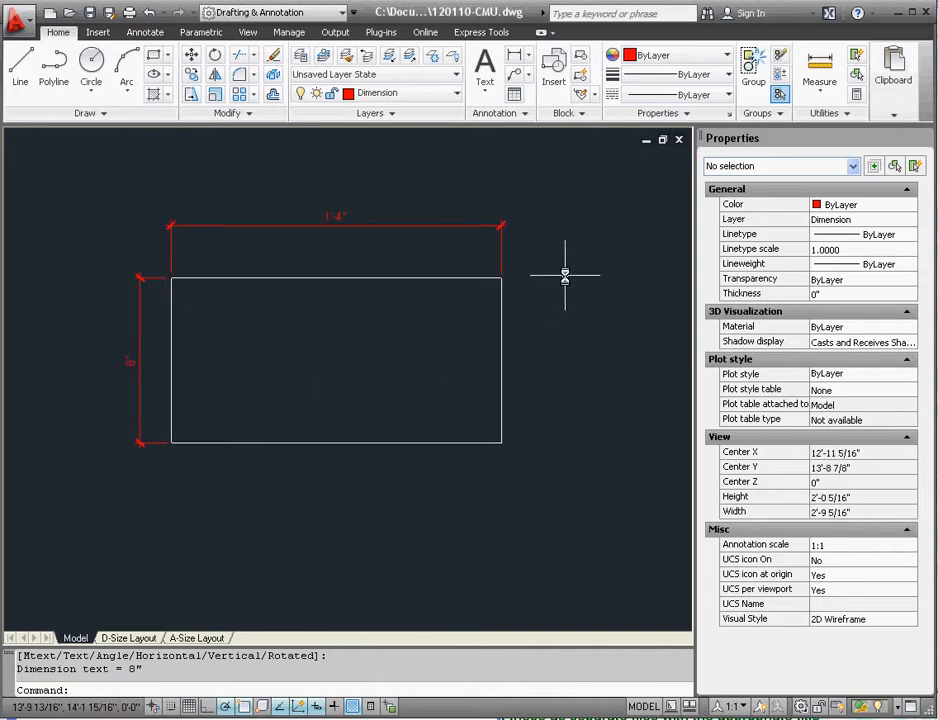
- Draw a rectangle 5" wide and 4" high on the Draft layer, starting from the block's lower-left corner
{"action": "left_click", "coordinate": [412, 94]}
{"action": "left_click", "coordinate": [372, 172]}
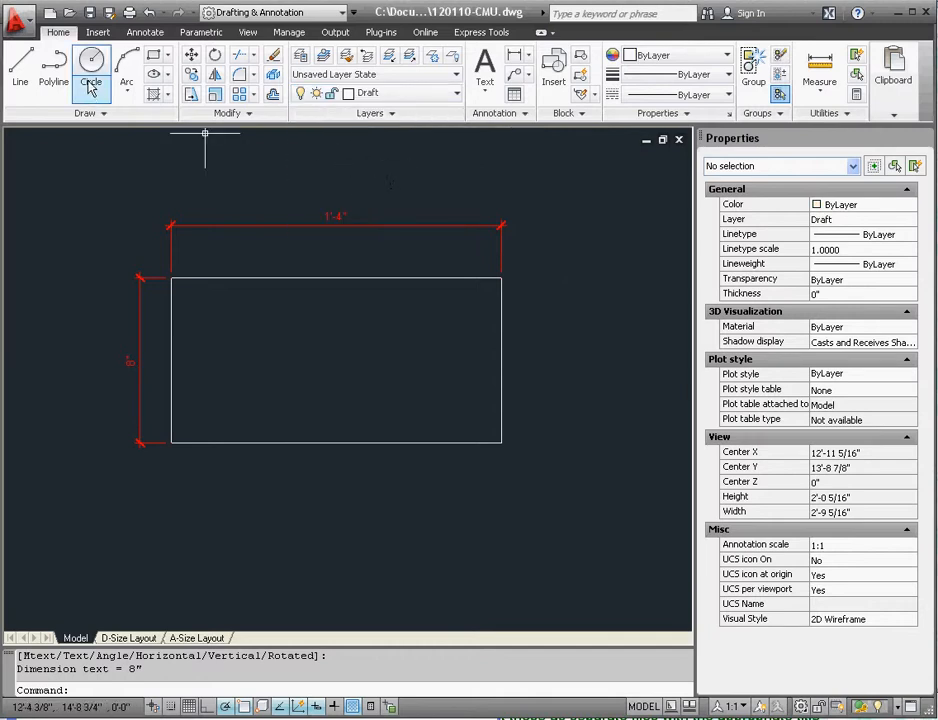
{"action": "left_click", "coordinate": [153, 54]}
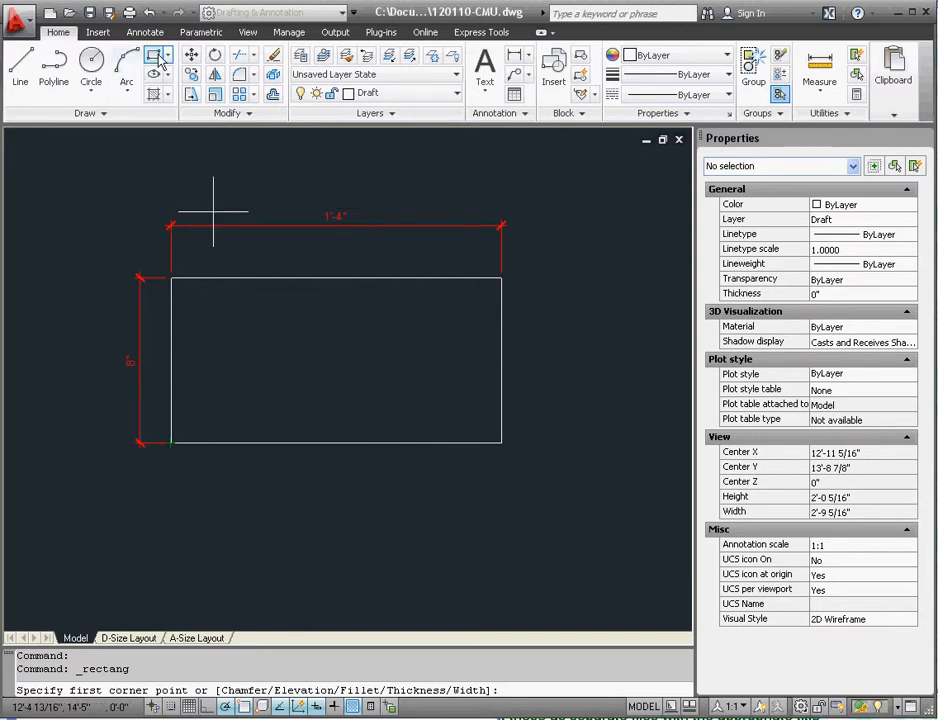
{"action": "left_click", "coordinate": [172, 443]}
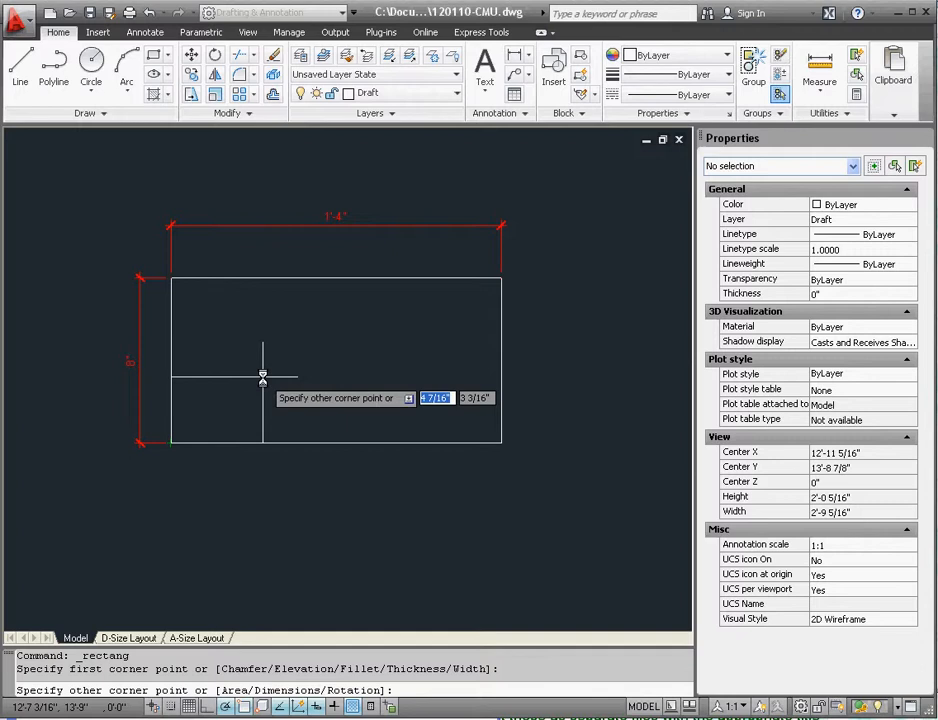
{"action": "type", "text": "5"}
{"action": "key", "text": "Tab"}
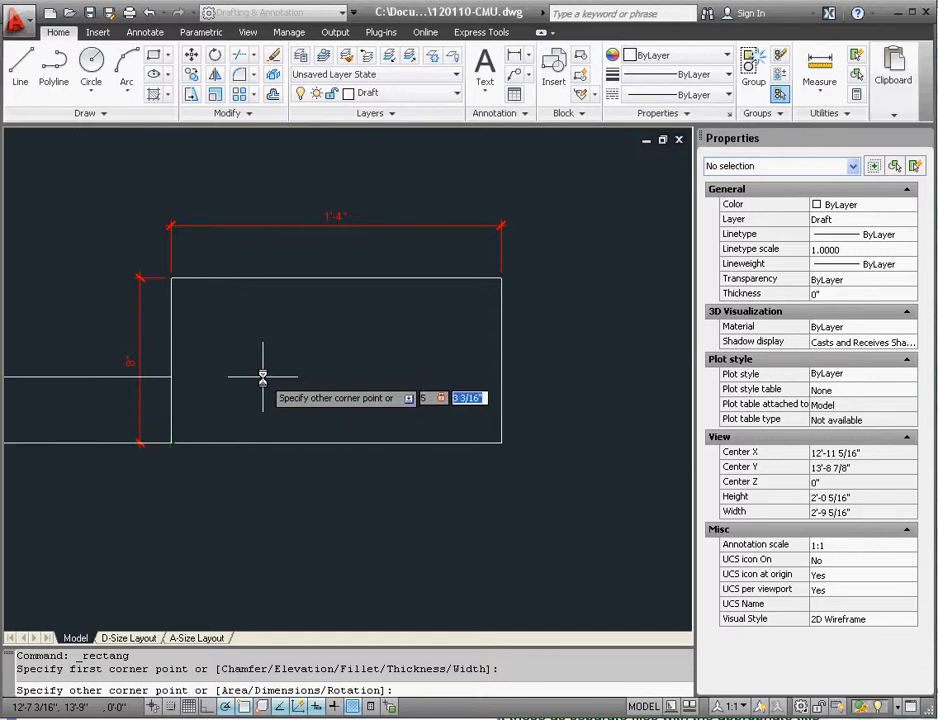
{"action": "type", "text": "4"}
{"action": "key", "text": "Return"}
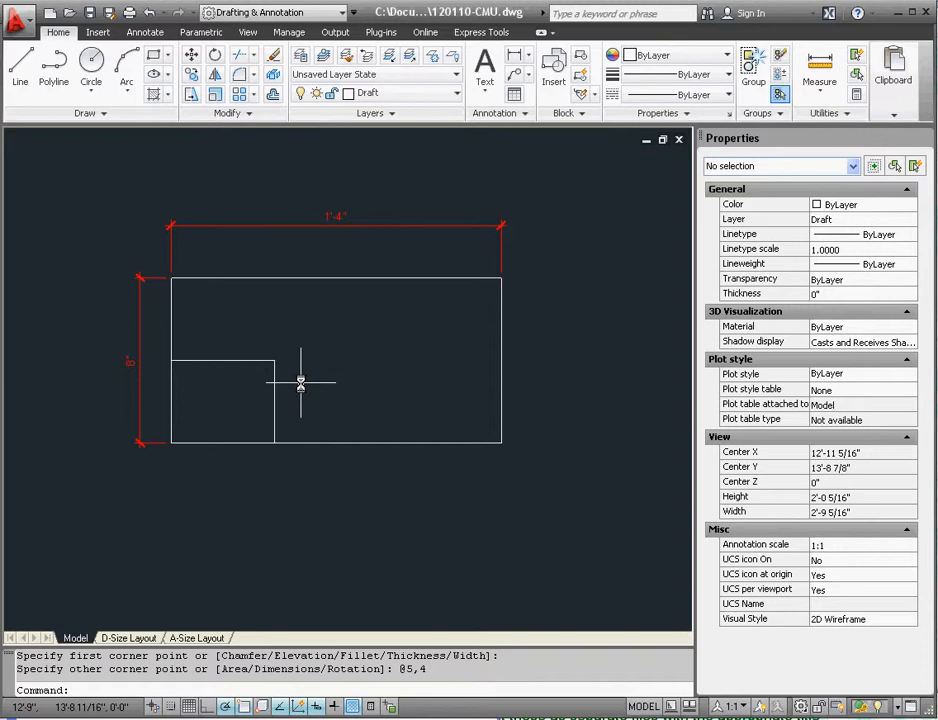
- Turn on all object snap modes except Tangent, Nearest and Parallel in the drafting settings
{"action": "right_click", "coordinate": [247, 708]}
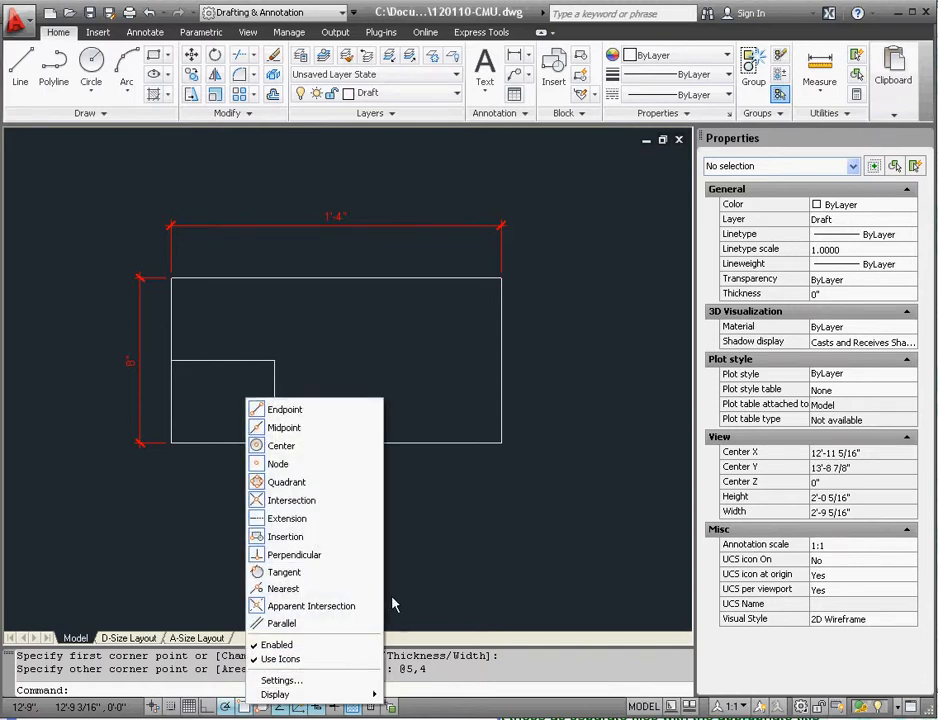
{"action": "left_click", "coordinate": [290, 680]}
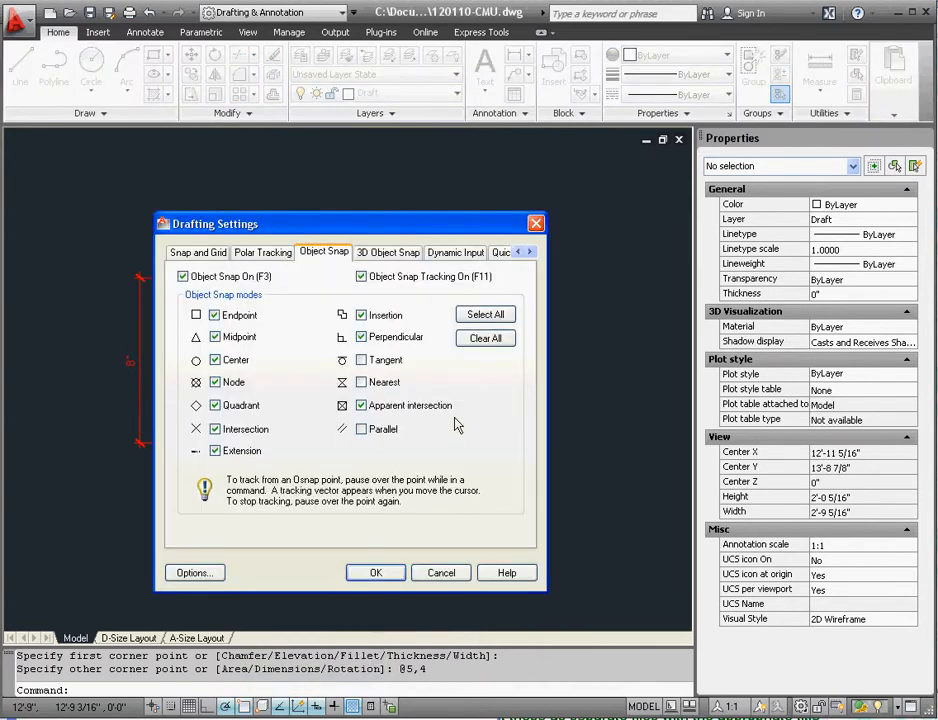
{"action": "left_click", "coordinate": [484, 316]}
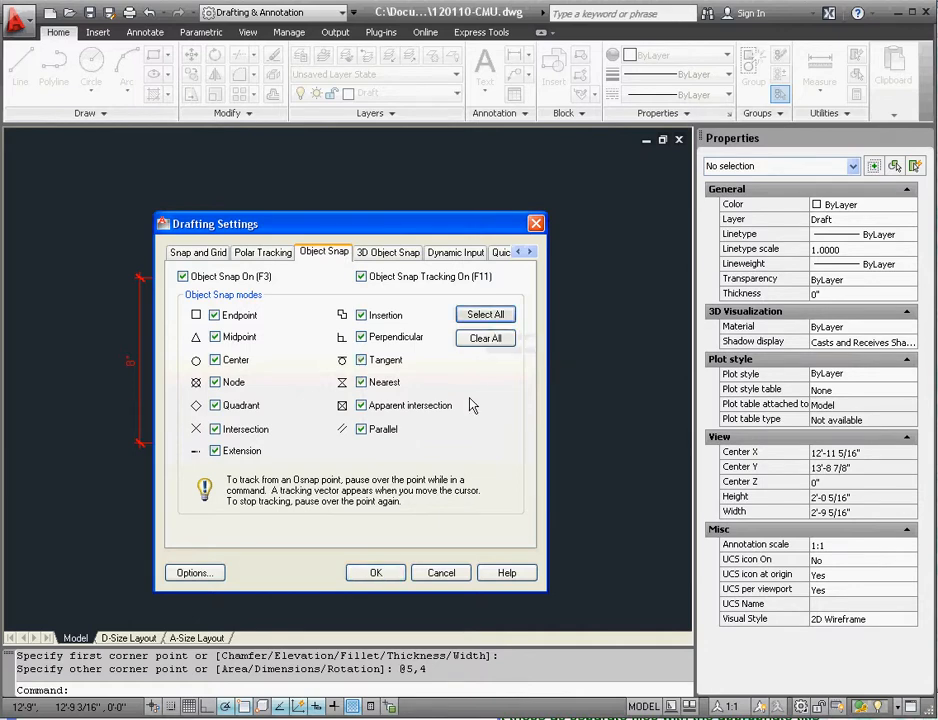
{"action": "left_click", "coordinate": [361, 360]}
{"action": "left_click", "coordinate": [361, 383]}
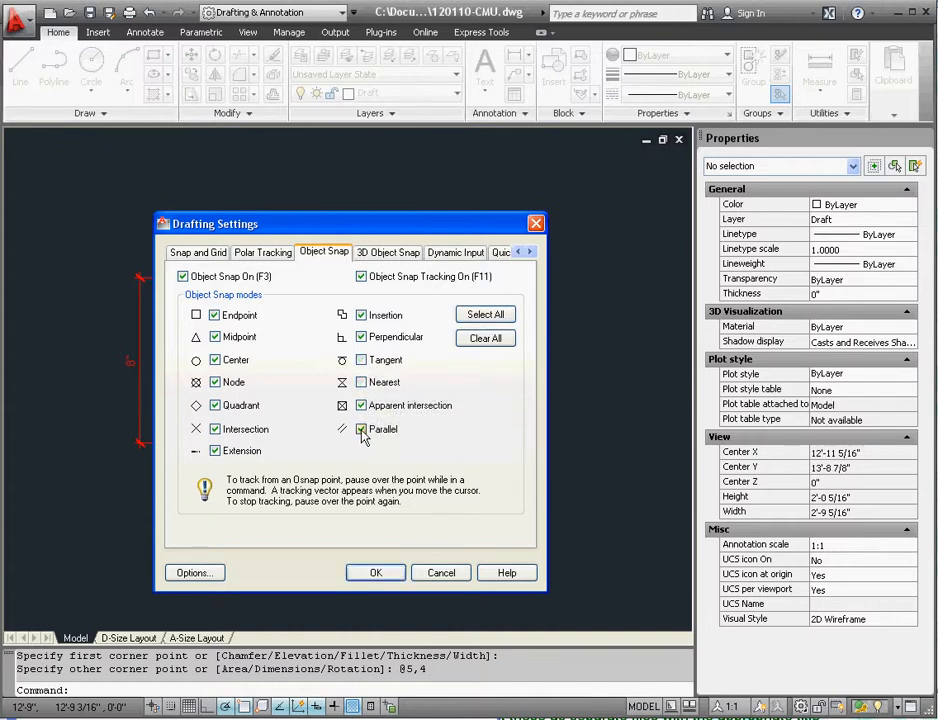
{"action": "left_click", "coordinate": [361, 429]}
{"action": "left_click", "coordinate": [376, 574]}
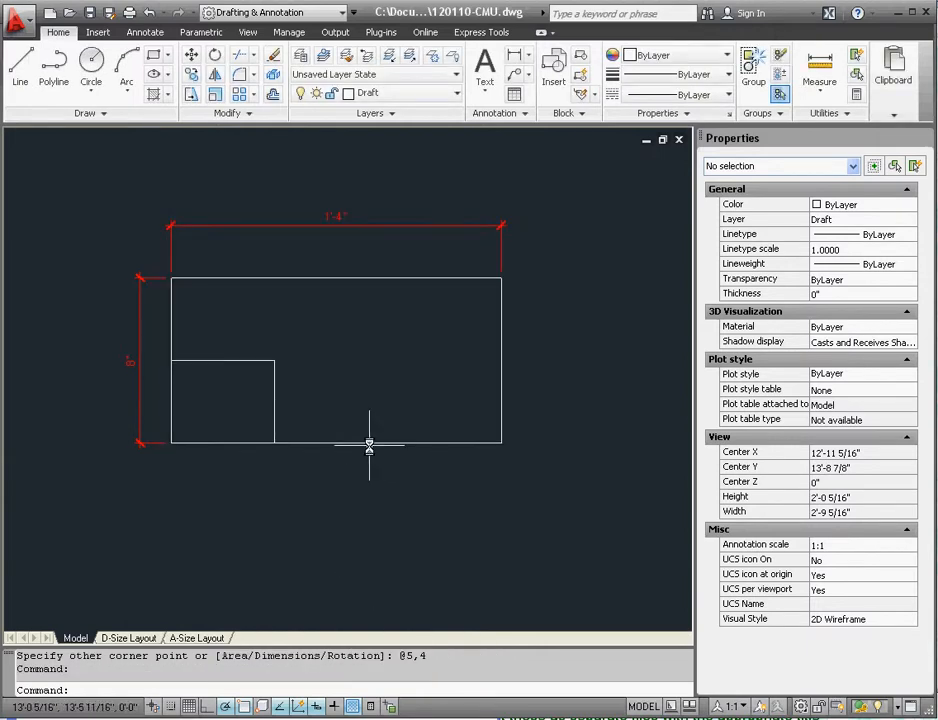
- Move the 5" by 4" rectangle up so its left-side midpoint meets the midpoint of the block's left edge
{"action": "left_click", "coordinate": [310, 395]}
{"action": "left_click", "coordinate": [203, 318]}
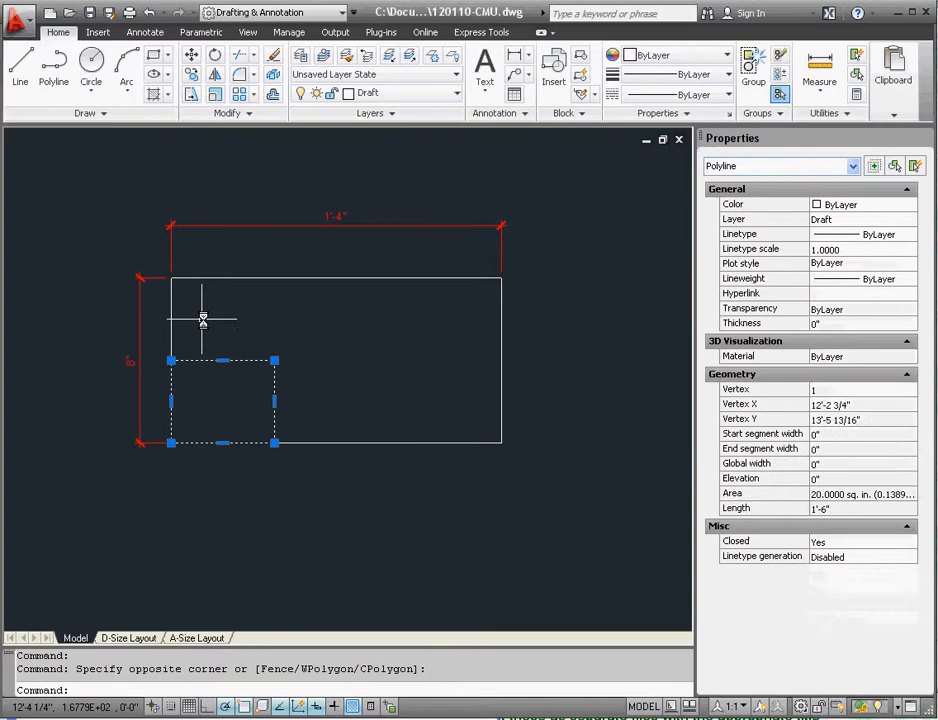
{"action": "key", "text": "Escape"}
{"action": "left_click", "coordinate": [314, 391]}
{"action": "left_click", "coordinate": [222, 318]}
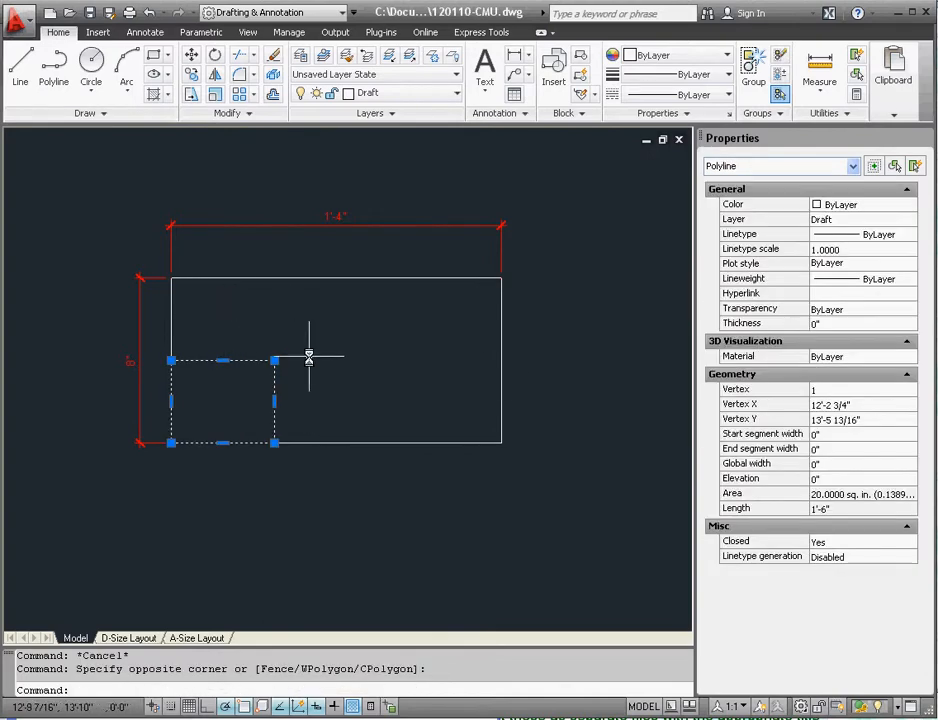
{"action": "left_click", "coordinate": [190, 55]}
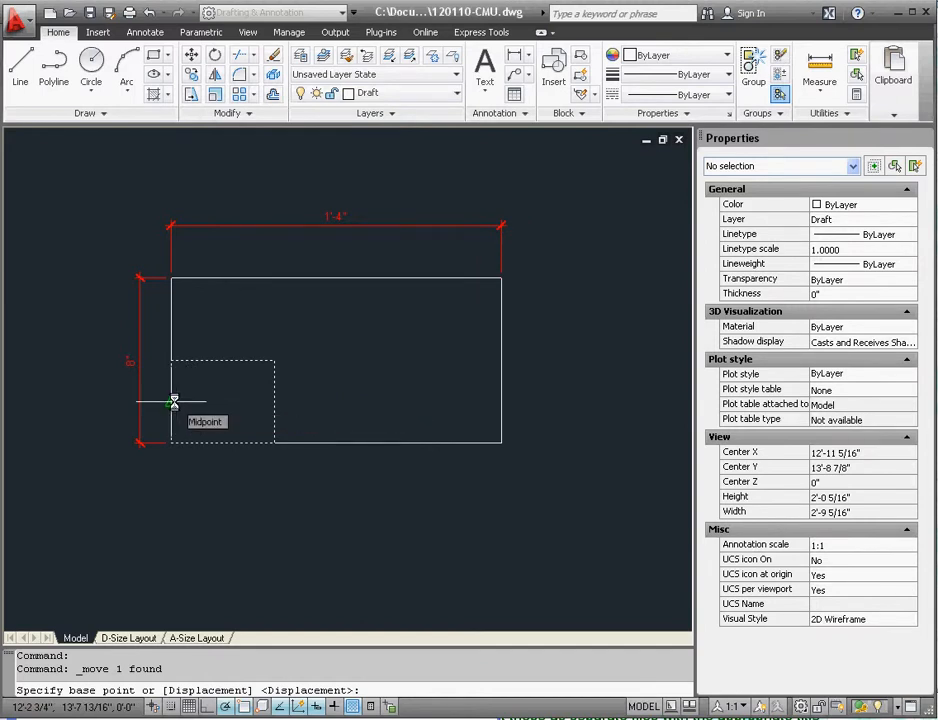
{"action": "left_click", "coordinate": [174, 402]}
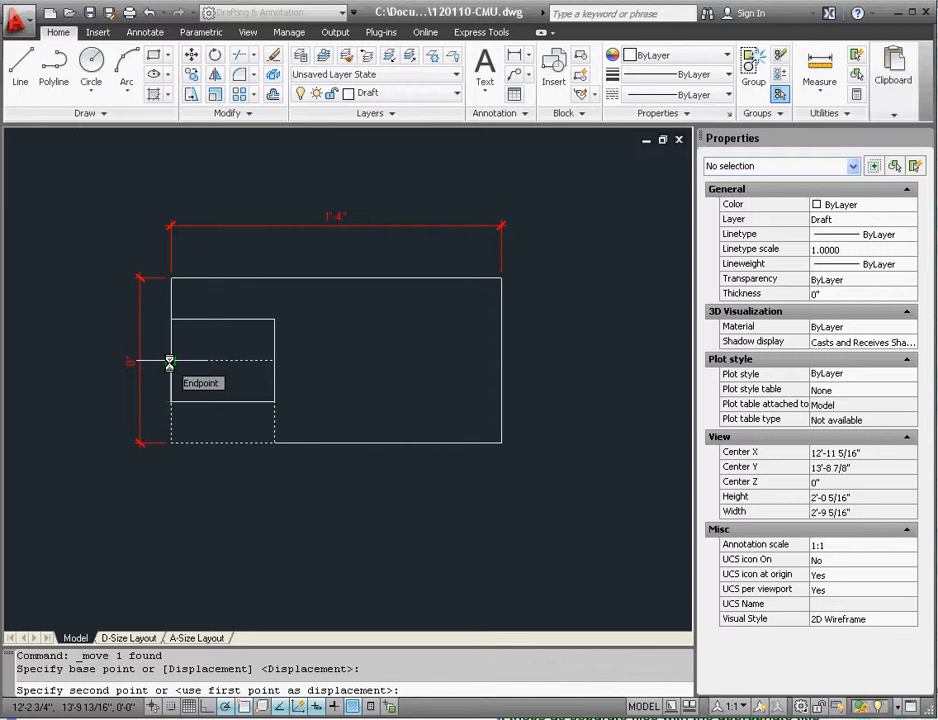
{"action": "left_click", "coordinate": [169, 362]}
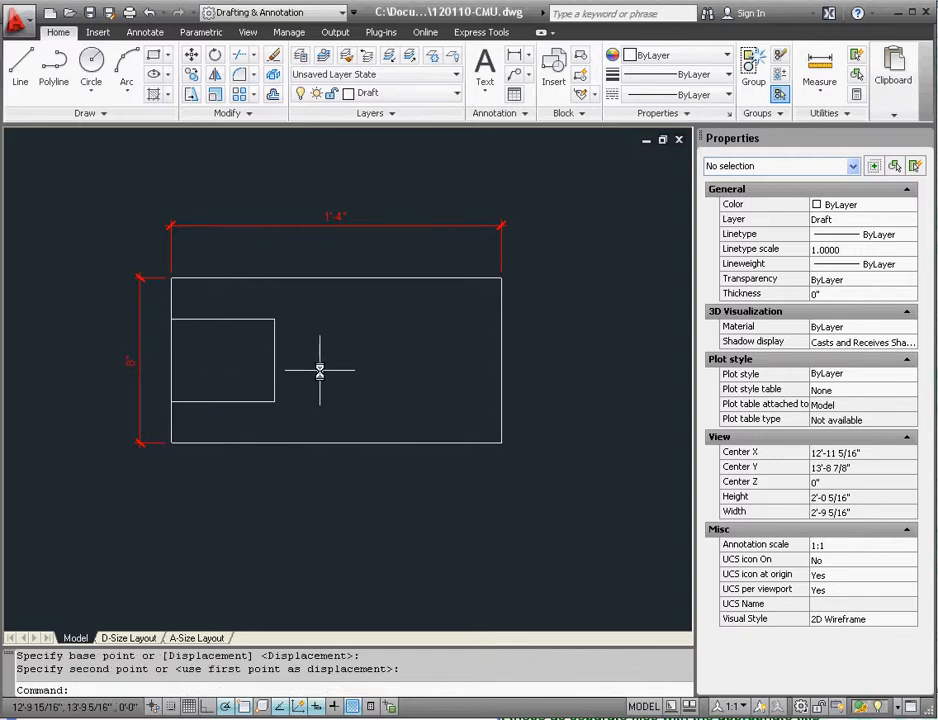
- Move the inner rectangle 2" horizontally to the right, away from the block's left edge
{"action": "left_click", "coordinate": [350, 362]}
{"action": "left_click", "coordinate": [238, 328]}
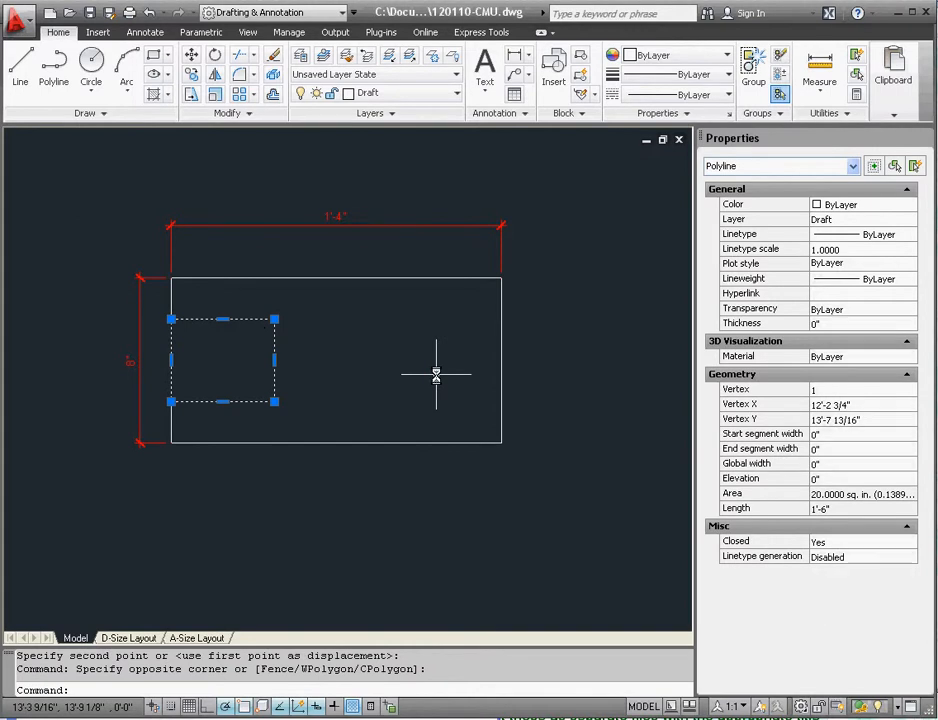
{"action": "left_click", "coordinate": [191, 54]}
{"action": "left_click", "coordinate": [354, 405]}
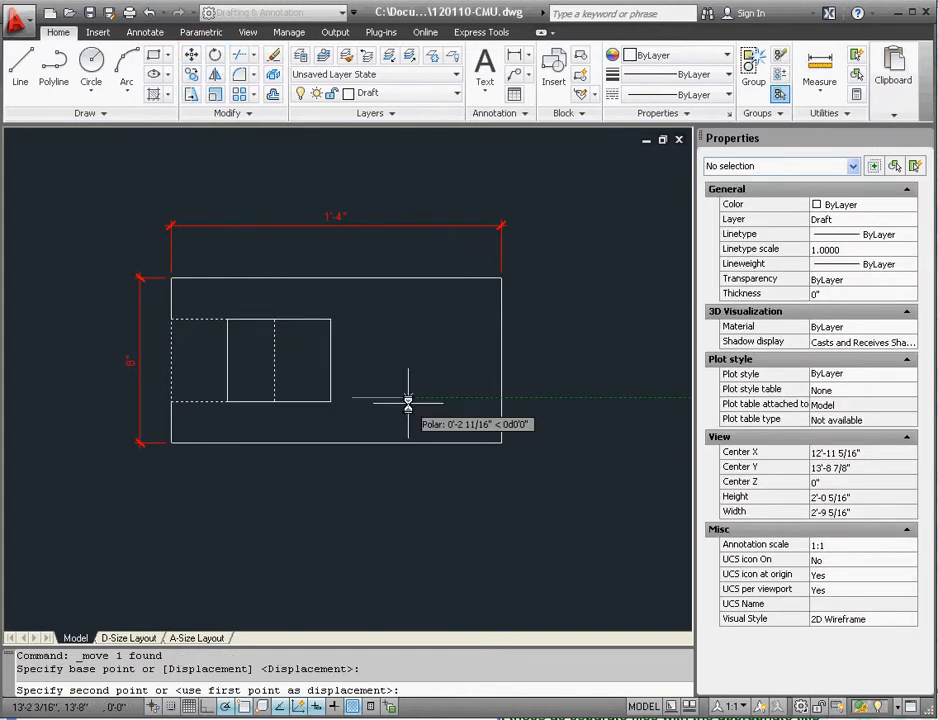
{"action": "type", "text": "2"}
{"action": "key", "text": "Return"}
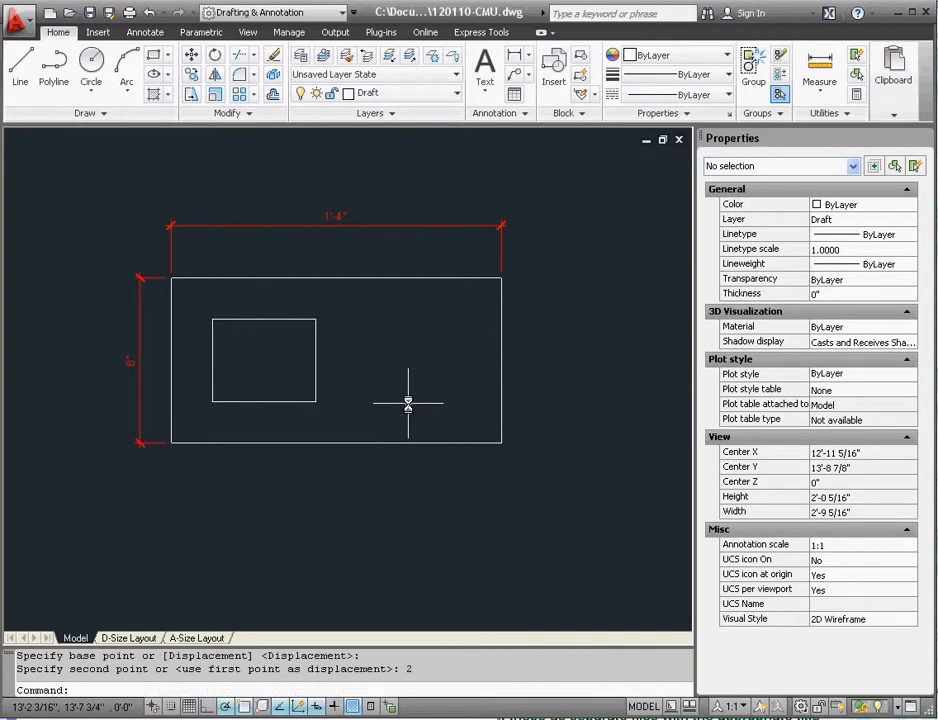
- Mirror the inner rectangle about the vertical line through the midpoints of the block's long edges, keeping the original
{"action": "left_click", "coordinate": [342, 420]}
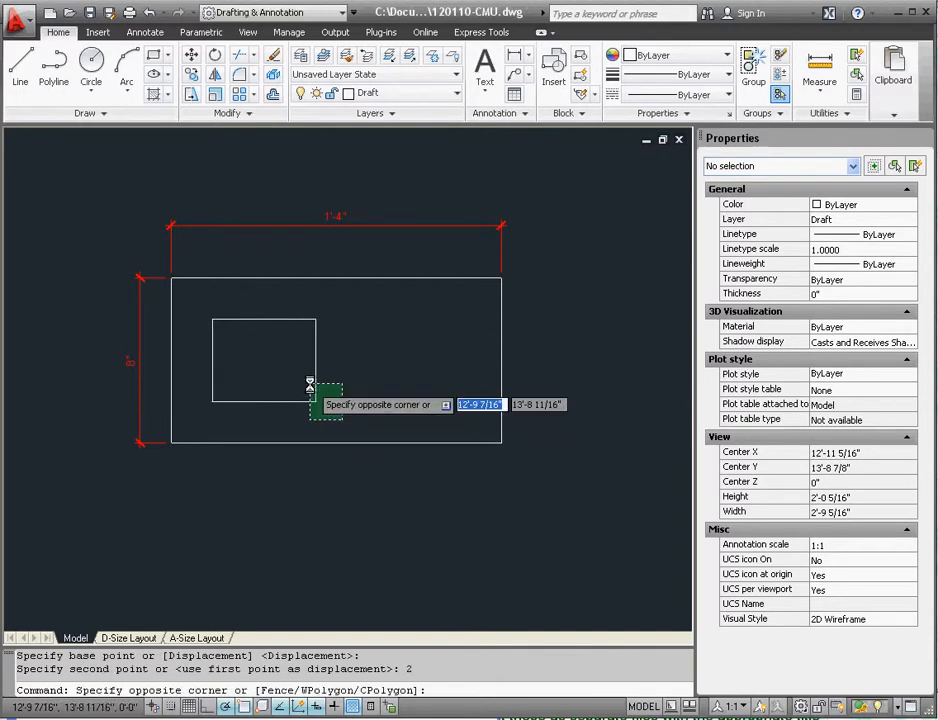
{"action": "left_click", "coordinate": [303, 371]}
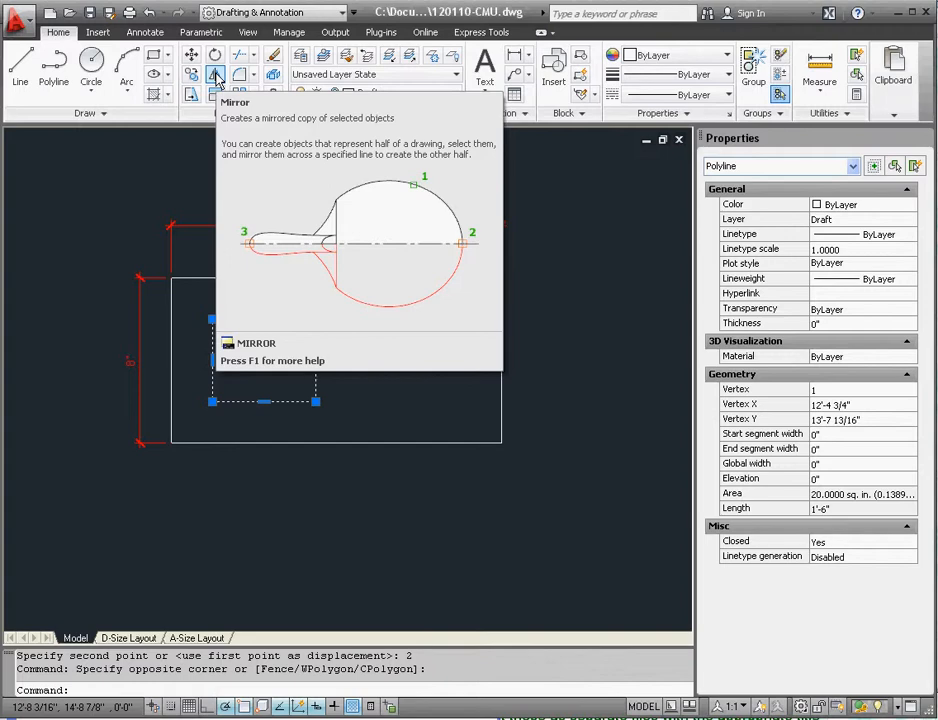
{"action": "left_click", "coordinate": [216, 76]}
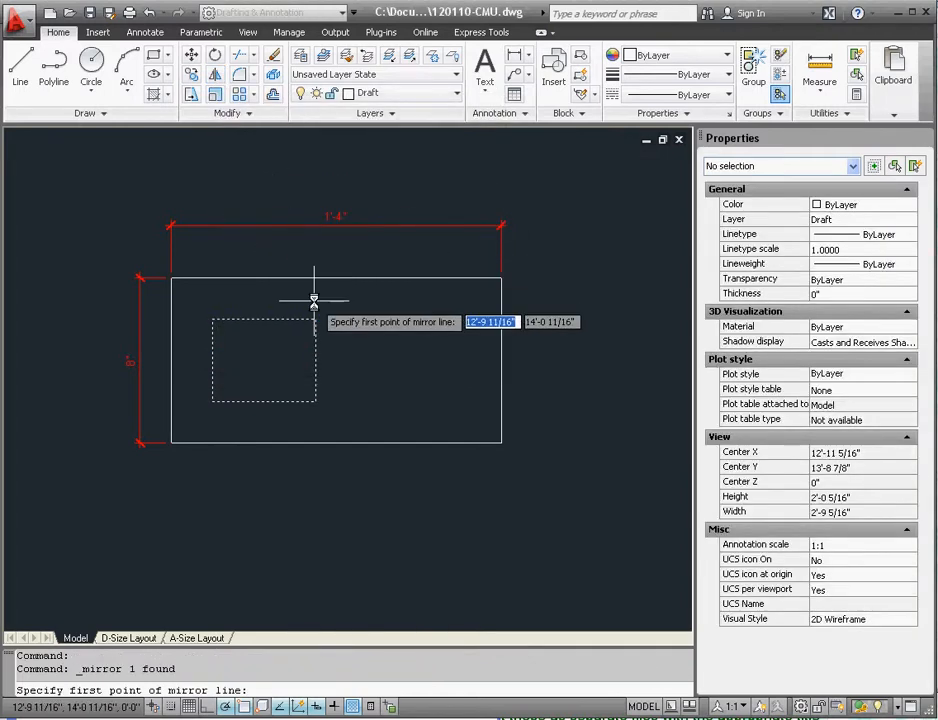
{"action": "left_click", "coordinate": [335, 442]}
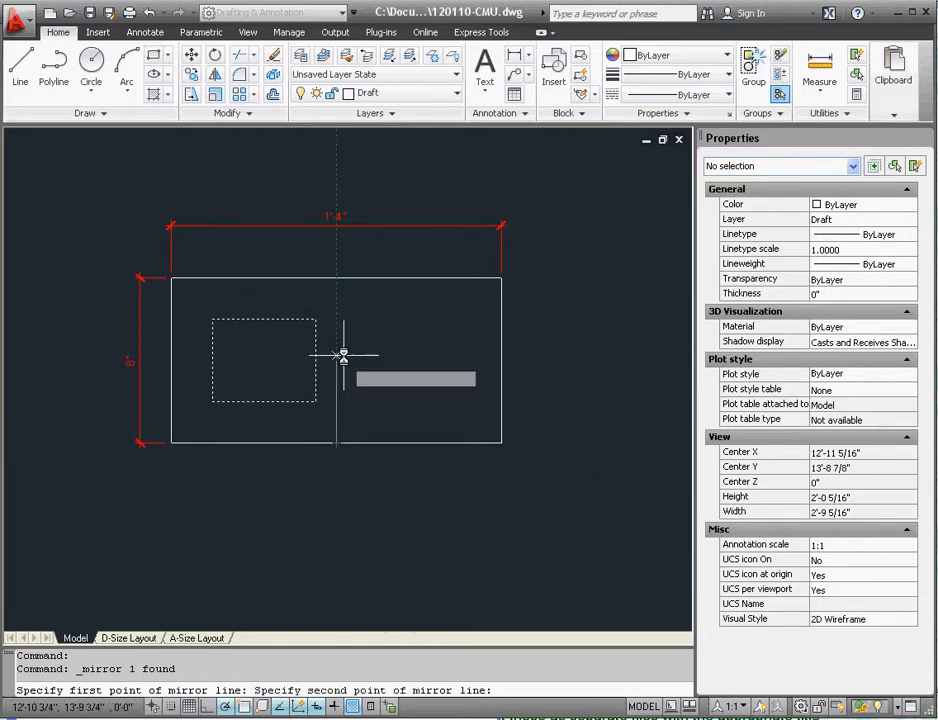
{"action": "left_click", "coordinate": [335, 280]}
{"action": "right_click", "coordinate": [336, 287]}
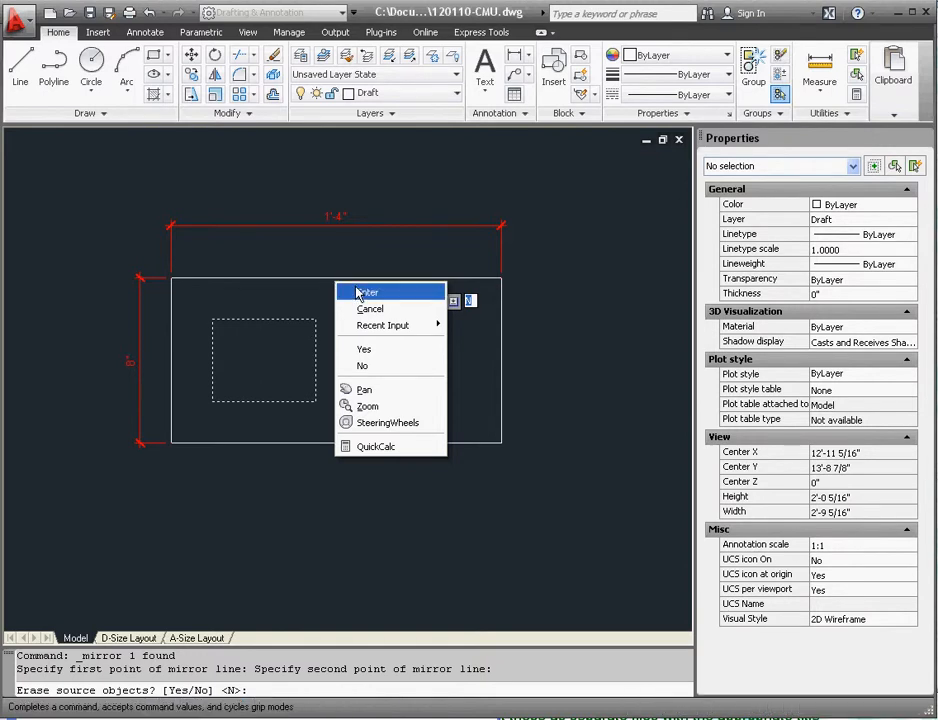
{"action": "left_click", "coordinate": [362, 293]}
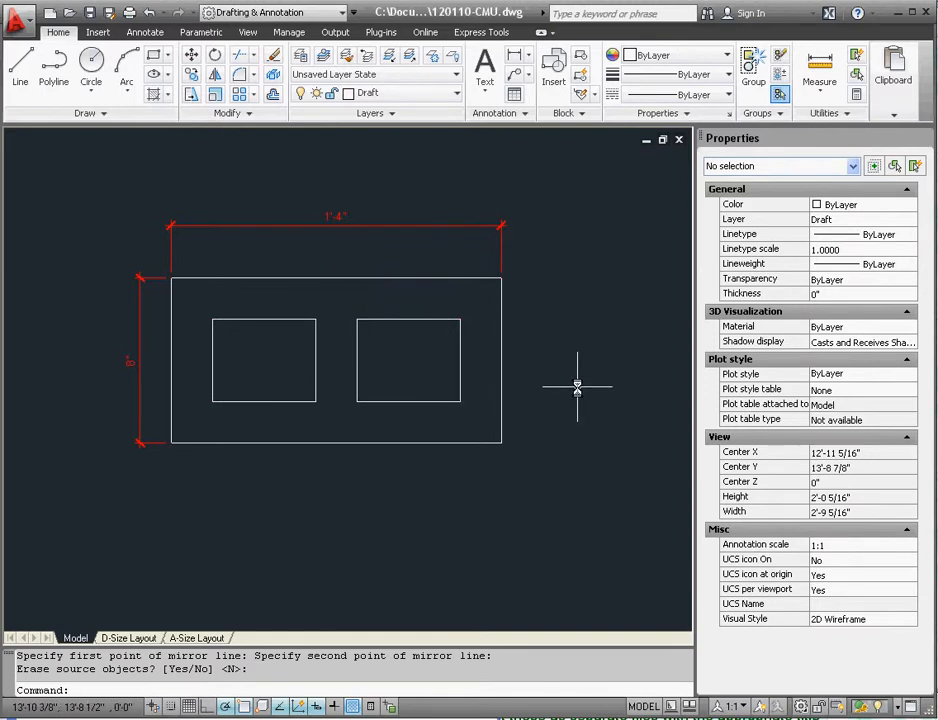
- Make the Dimension layer current and add a linear dimension between the block's left edge and the left cell's left side
{"action": "left_click", "coordinate": [406, 95]}
{"action": "left_click", "coordinate": [388, 153]}
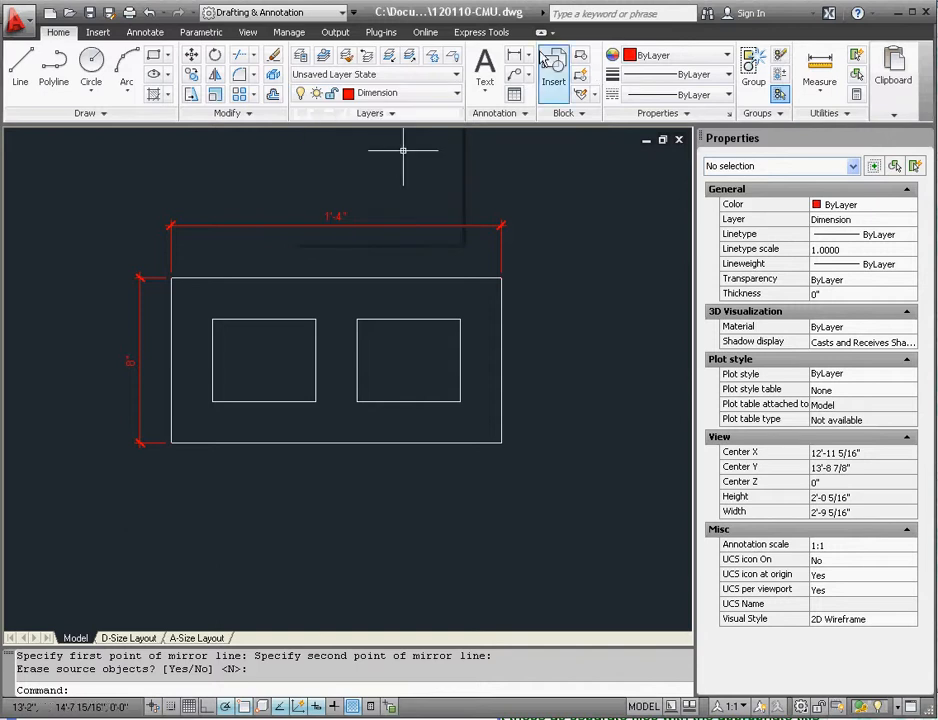
{"action": "left_click", "coordinate": [521, 63]}
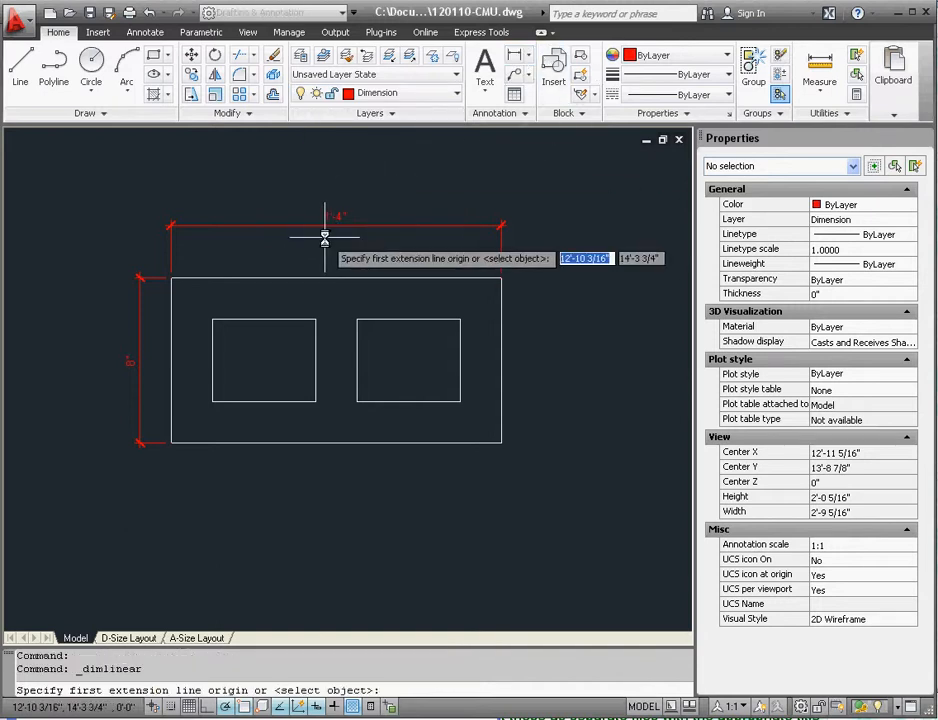
{"action": "left_click", "coordinate": [214, 360]}
{"action": "left_click", "coordinate": [172, 357]}
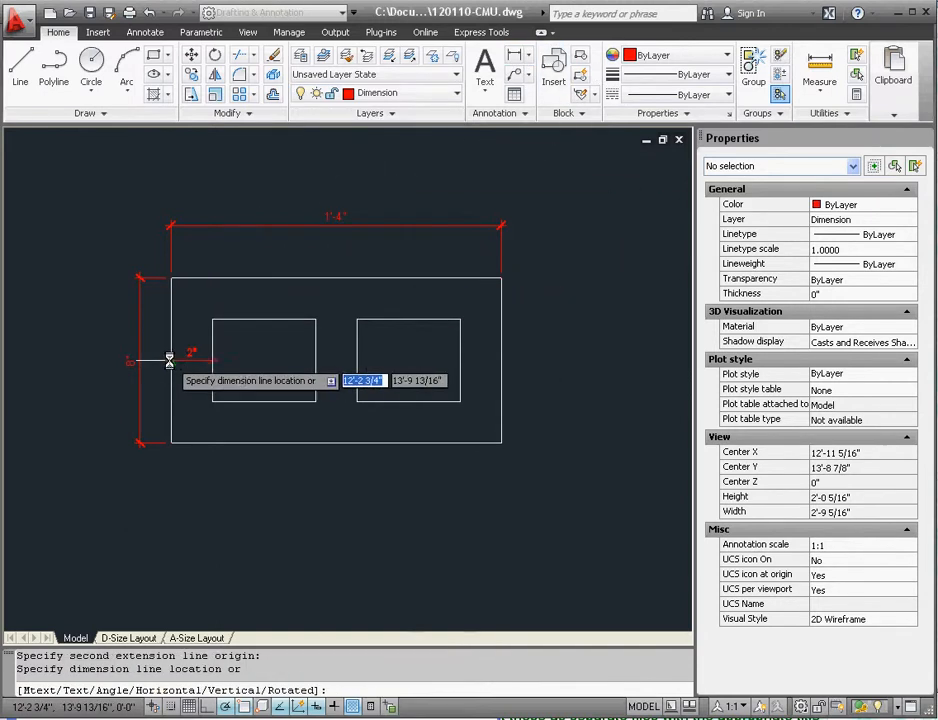
{"action": "left_click", "coordinate": [185, 335]}
- Add a vertical linear dimension between the left cell's bottom side and the block's bottom edge
{"action": "key", "text": "Return"}
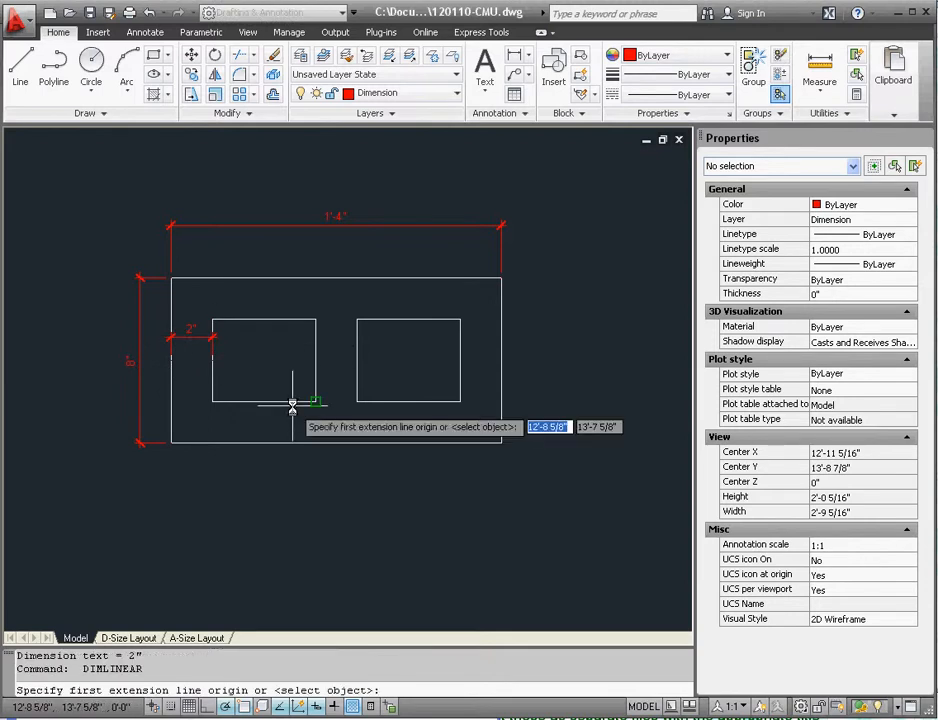
{"action": "left_click", "coordinate": [258, 401]}
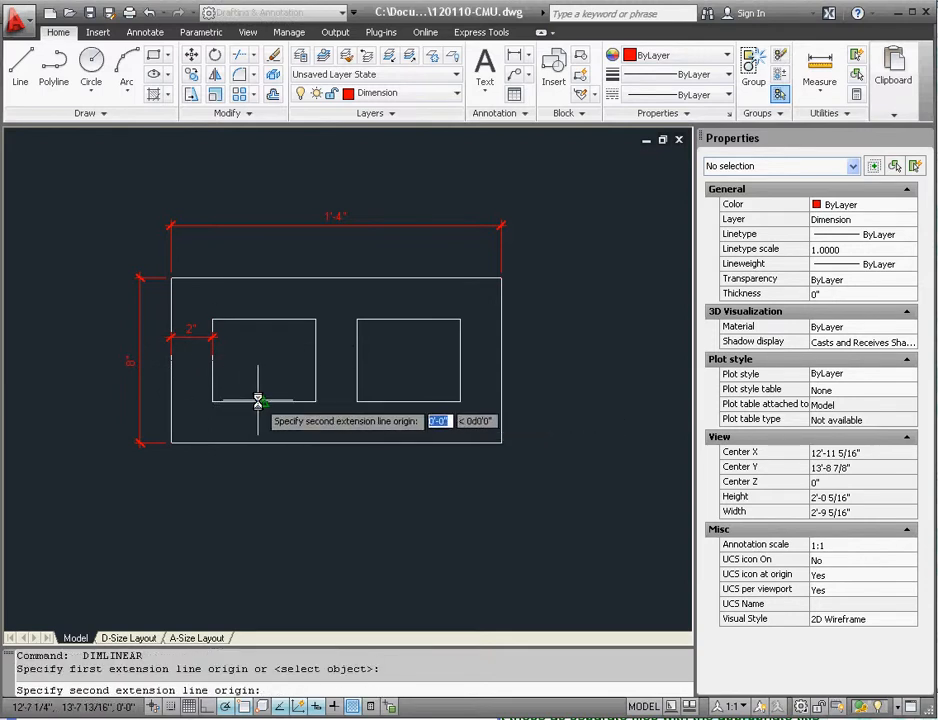
{"action": "left_click", "coordinate": [260, 442]}
{"action": "left_click", "coordinate": [281, 427]}
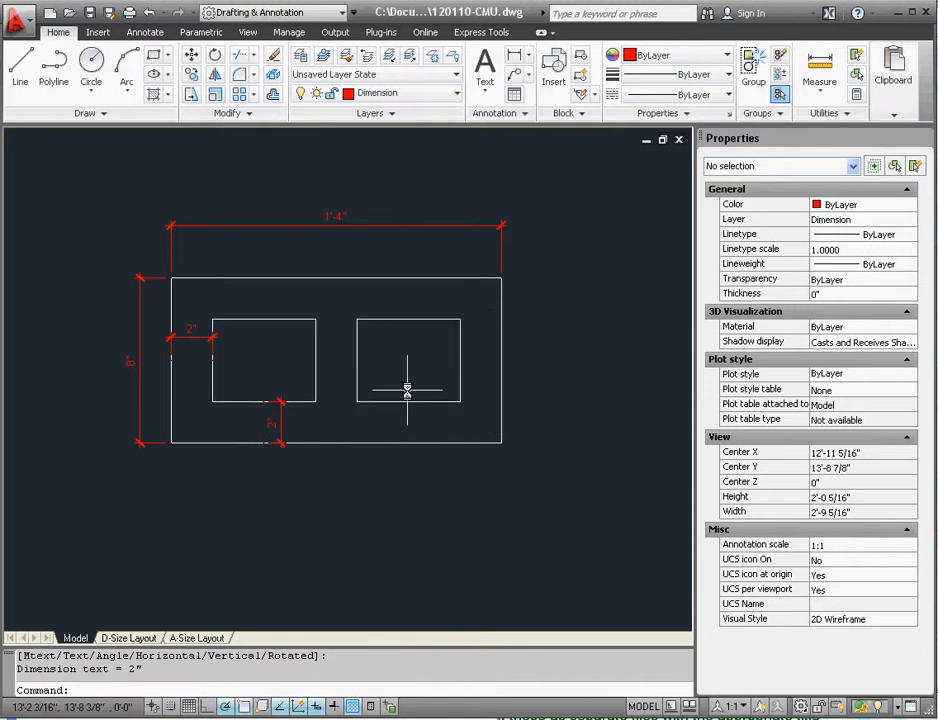
- Add linear dimensions for the right cell's width, placed below it, and its height, placed to its right
{"action": "key", "text": "Return"}
{"action": "left_click", "coordinate": [357, 401]}
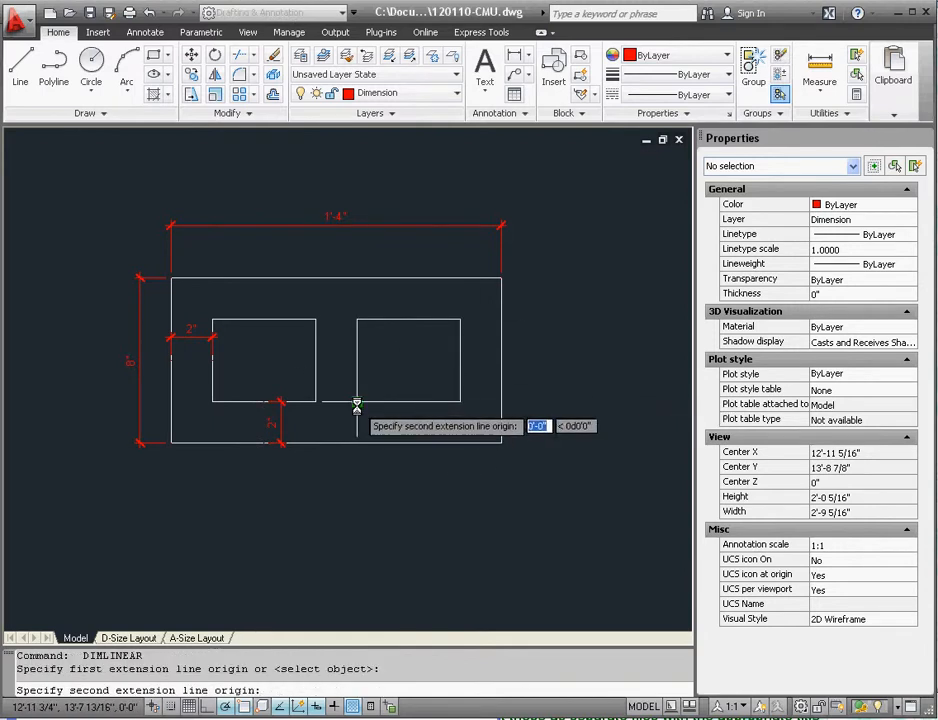
{"action": "left_click", "coordinate": [460, 401]}
{"action": "left_click", "coordinate": [442, 423]}
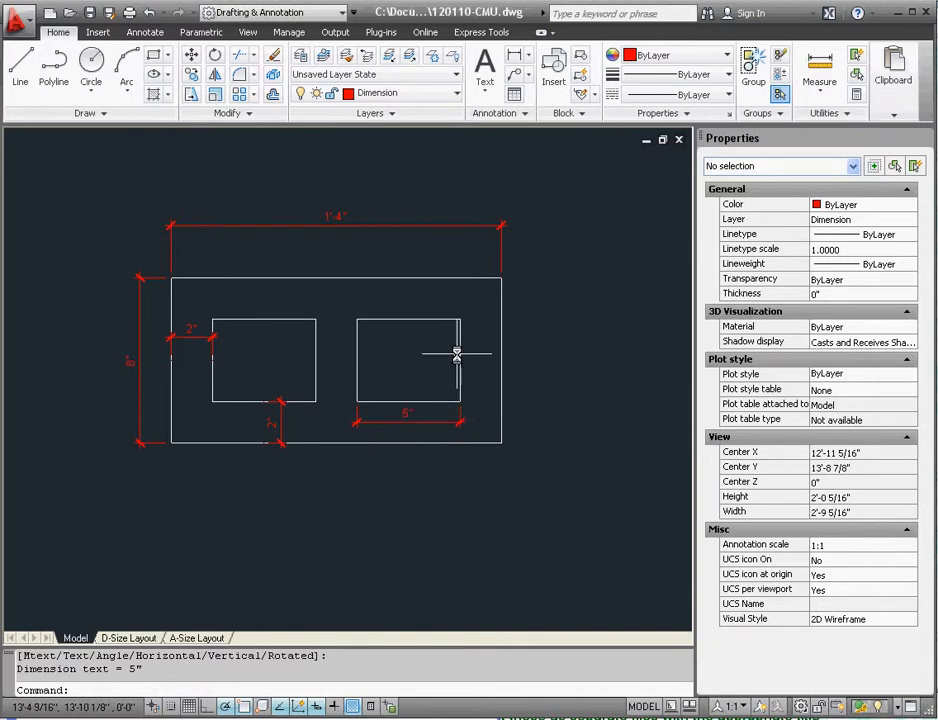
{"action": "key", "text": "Return"}
{"action": "left_click", "coordinate": [460, 320]}
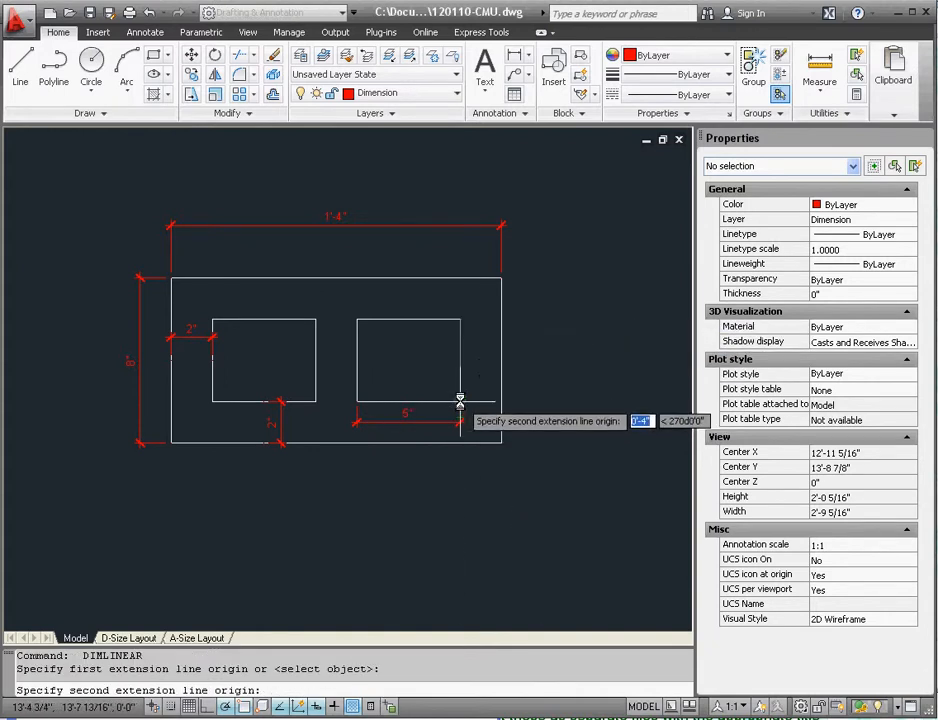
{"action": "left_click", "coordinate": [460, 401]}
{"action": "left_click", "coordinate": [483, 360]}
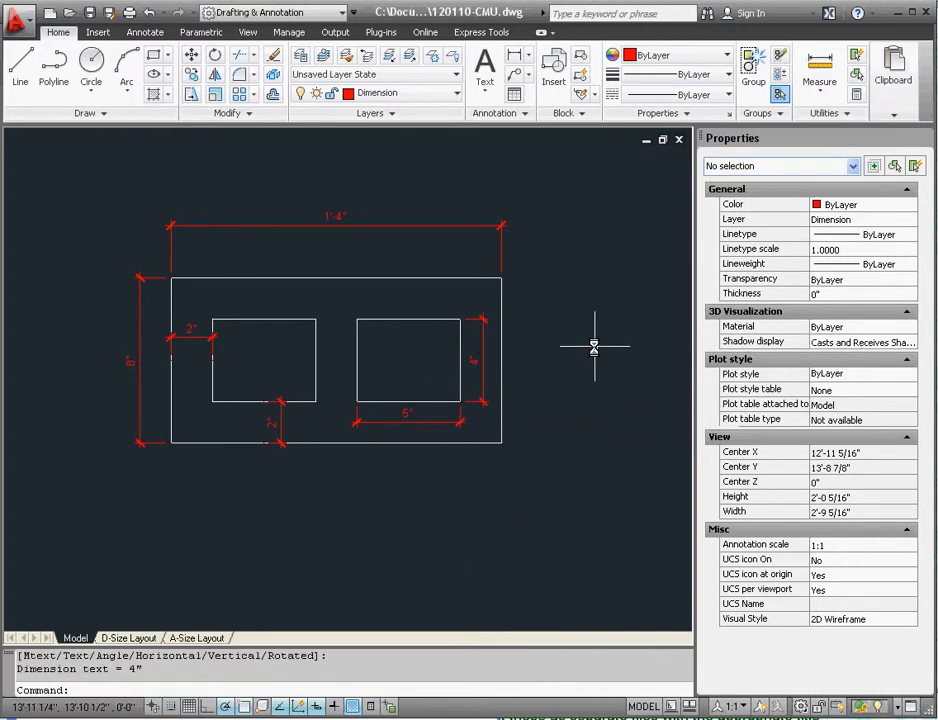
- In the A-Size Layout, shrink the viewport from its upper-right corner to about 5 3/4" wide by 4 11/16" high
{"action": "left_click", "coordinate": [215, 640]}
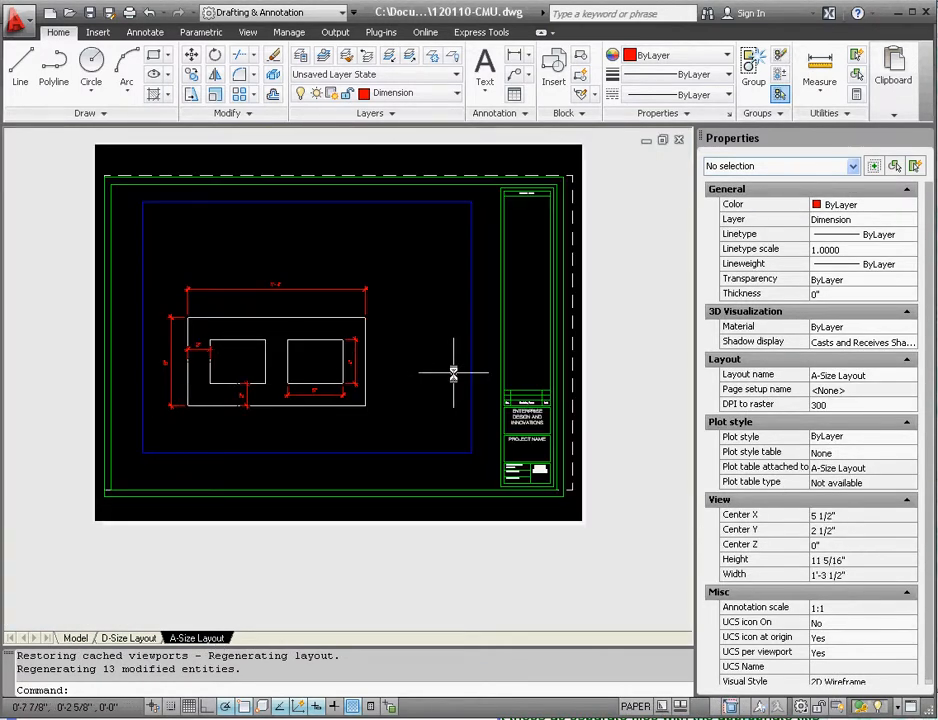
{"action": "left_click", "coordinate": [269, 475]}
{"action": "left_click", "coordinate": [486, 266]}
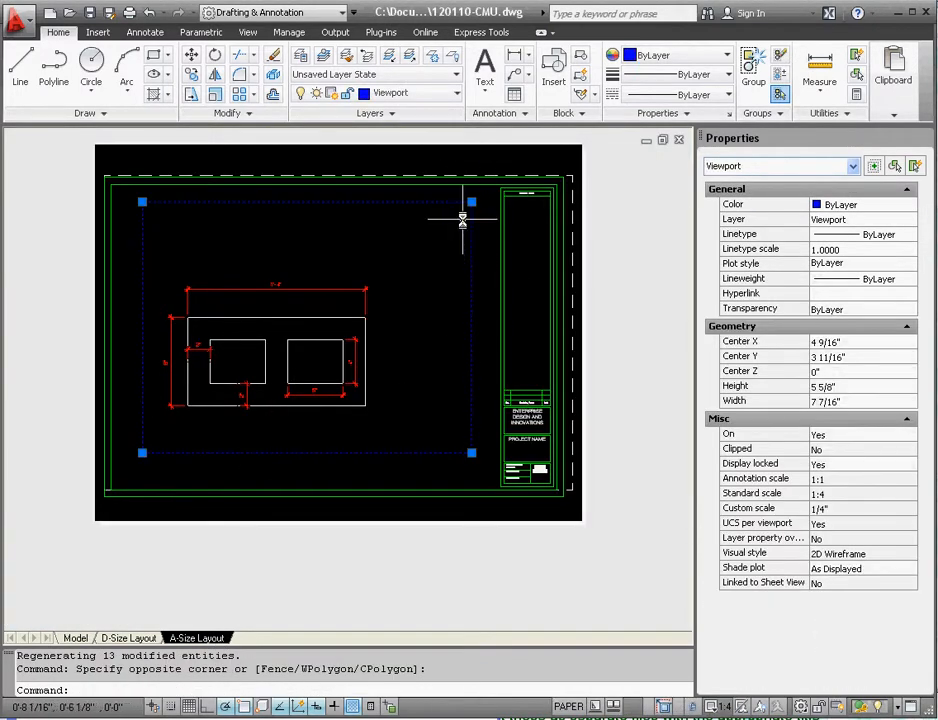
{"action": "left_click", "coordinate": [470, 203]}
{"action": "left_click", "coordinate": [396, 244]}
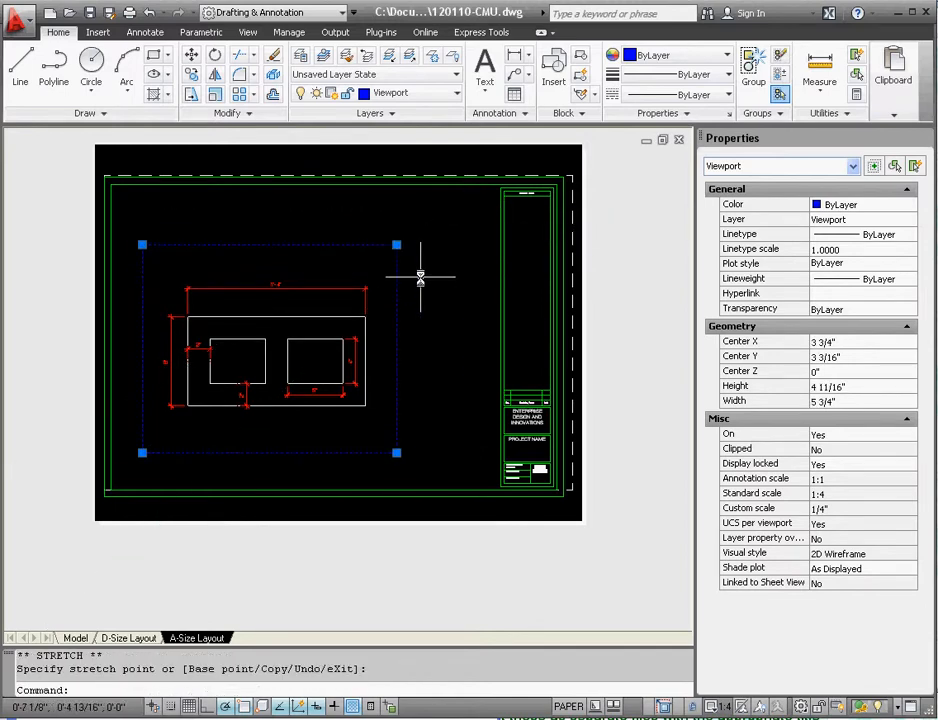
{"action": "key", "text": "Escape"}
{"action": "key", "text": "Escape"}
- Select the resized viewport in the A-Size Layout
{"action": "left_click", "coordinate": [457, 299]}
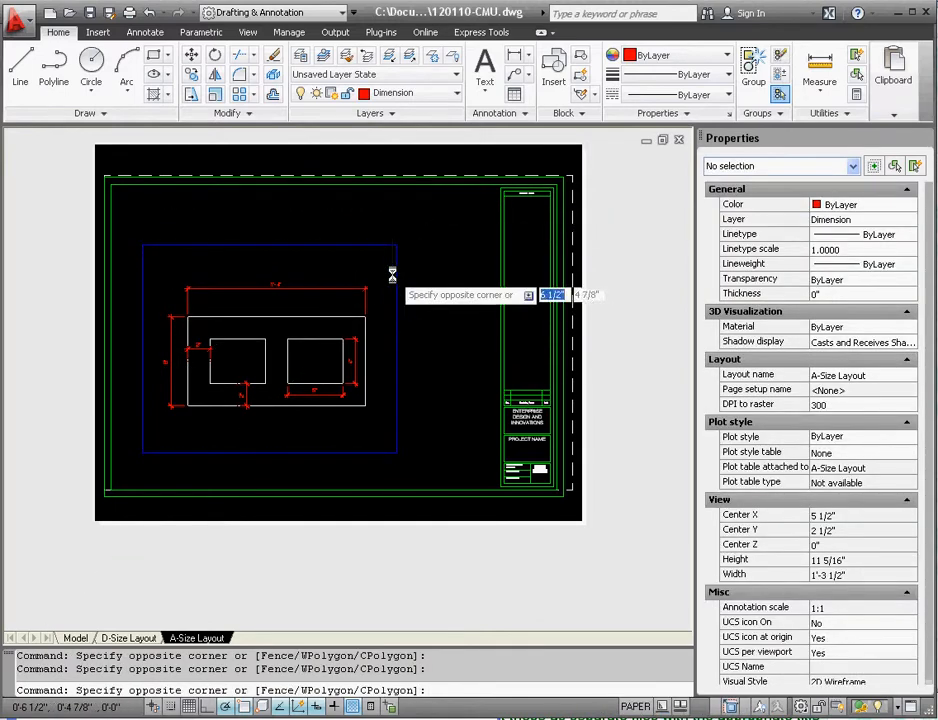
{"action": "left_click", "coordinate": [372, 248]}
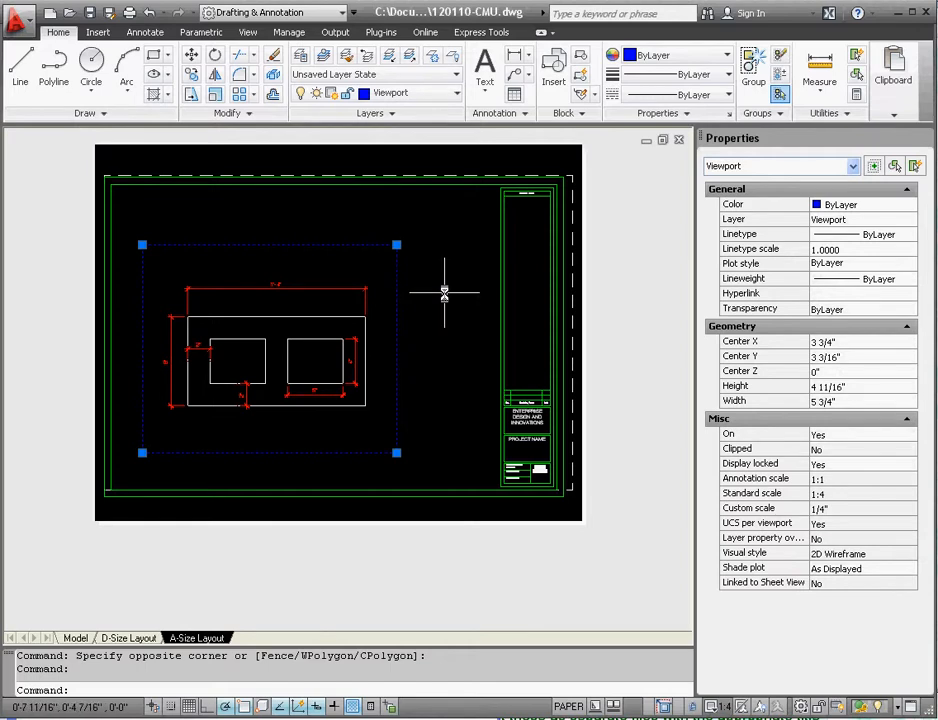